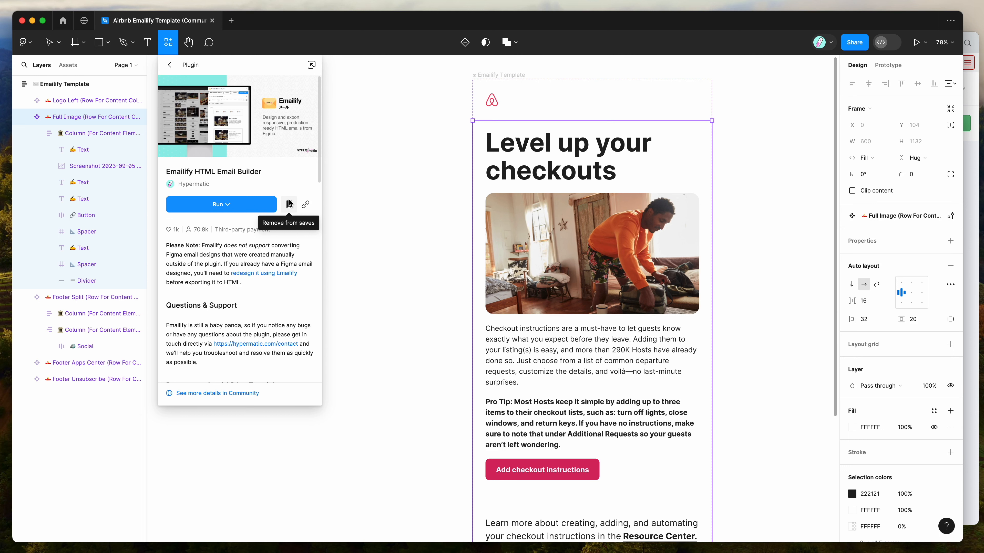
# Run the saved Emailify HTML Email Builder plugin and place its window beside the email template
pyautogui.click(384, 117)
pyautogui.rightClick(383, 117)
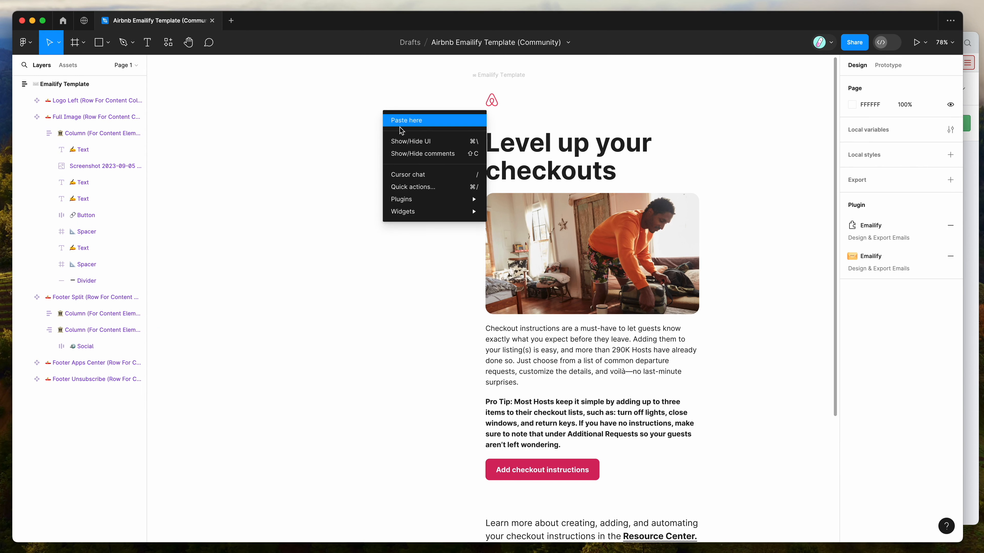
pyautogui.moveTo(419, 199)
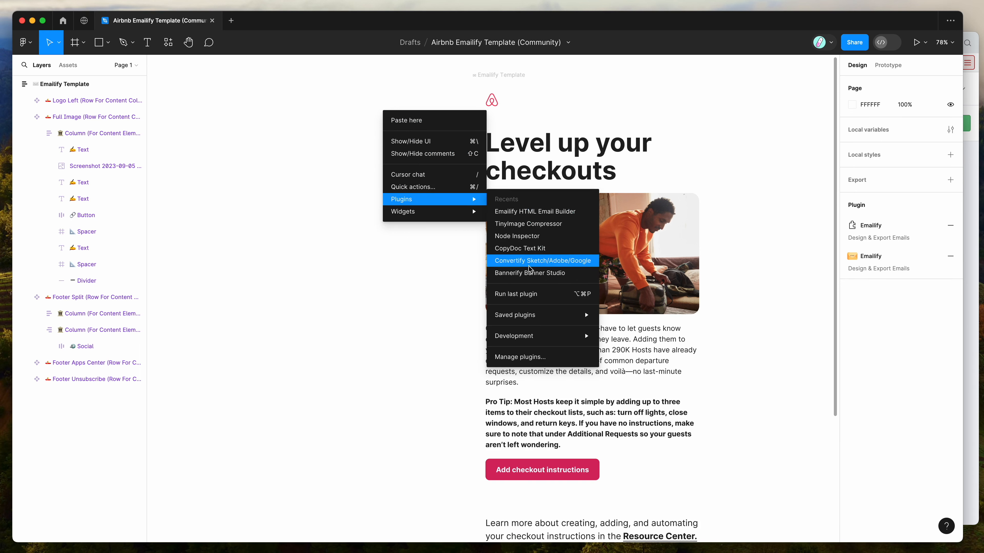
pyautogui.moveTo(530, 314)
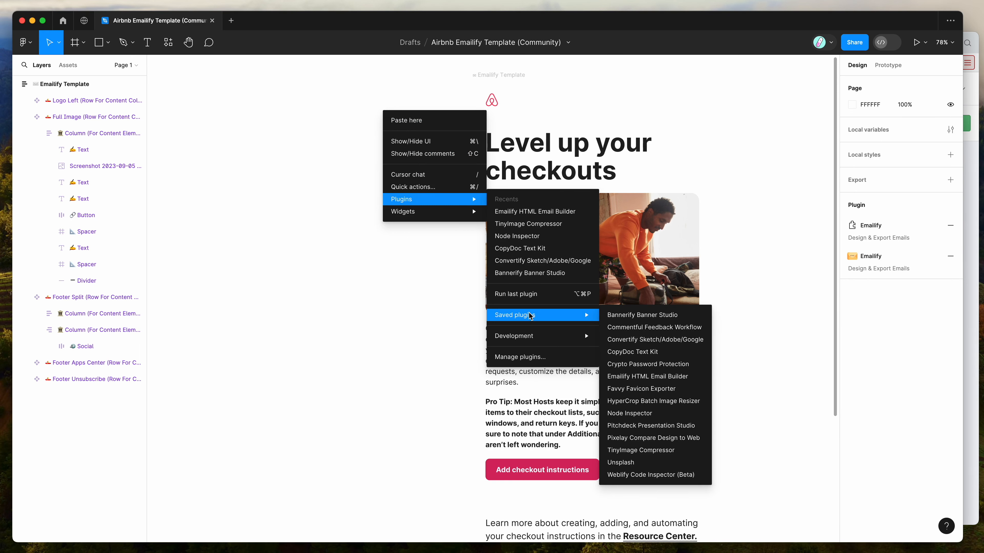
pyautogui.click(641, 376)
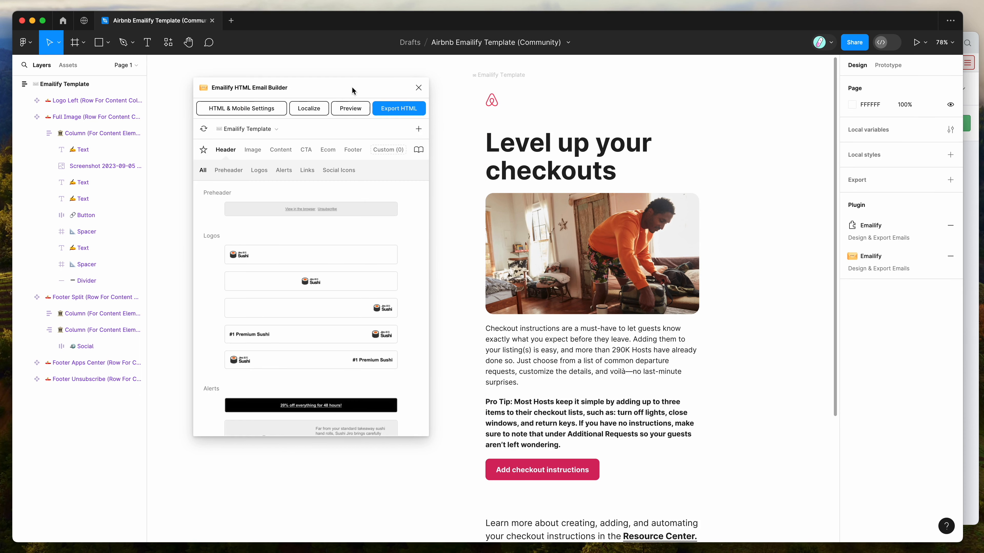
pyautogui.scroll(2, 456, 150)
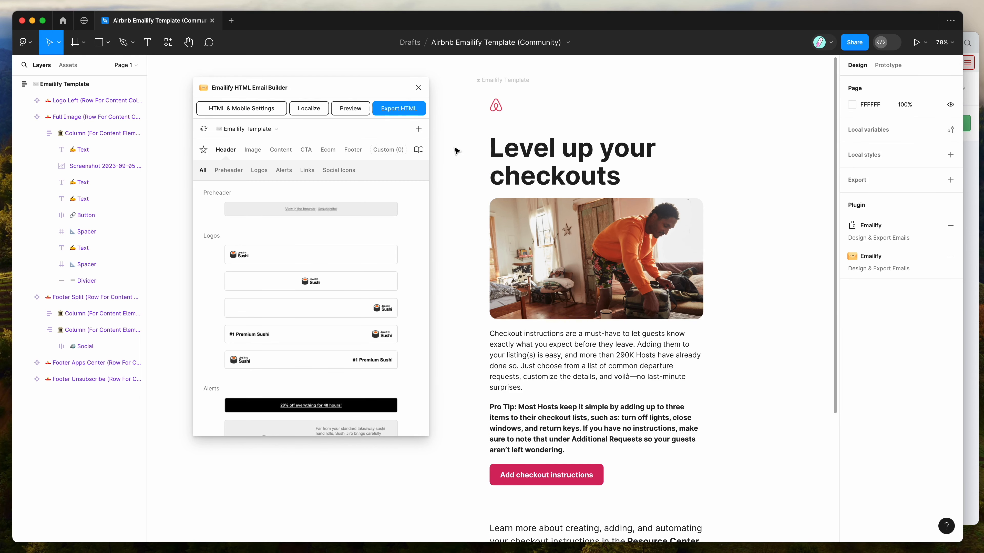
pyautogui.scroll(-1, 456, 150)
pyautogui.moveTo(385, 85); pyautogui.dragTo(375, 90)
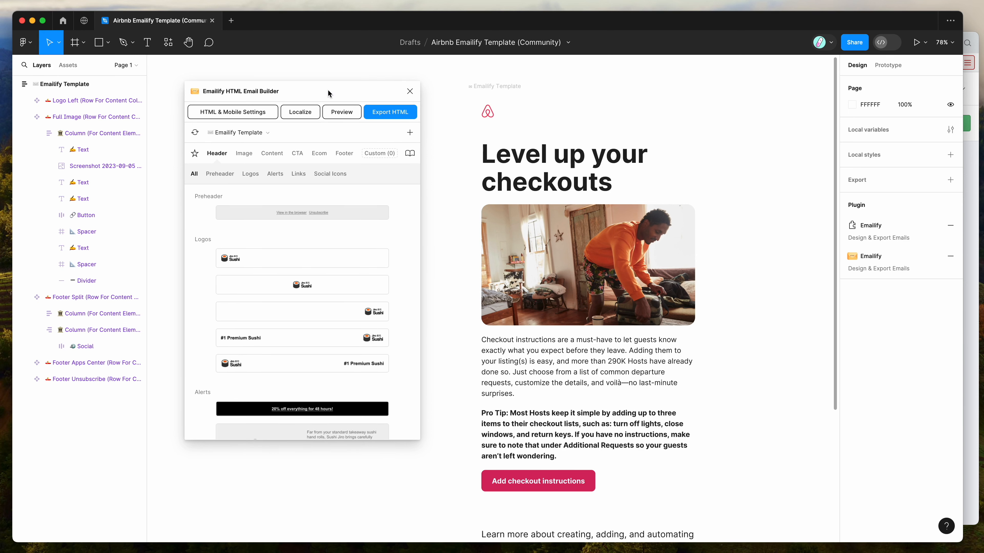
pyautogui.moveTo(327, 89); pyautogui.dragTo(326, 83)
# Open Emailify's new email options and browse the gallery of Figma email templates
pyautogui.click(486, 98)
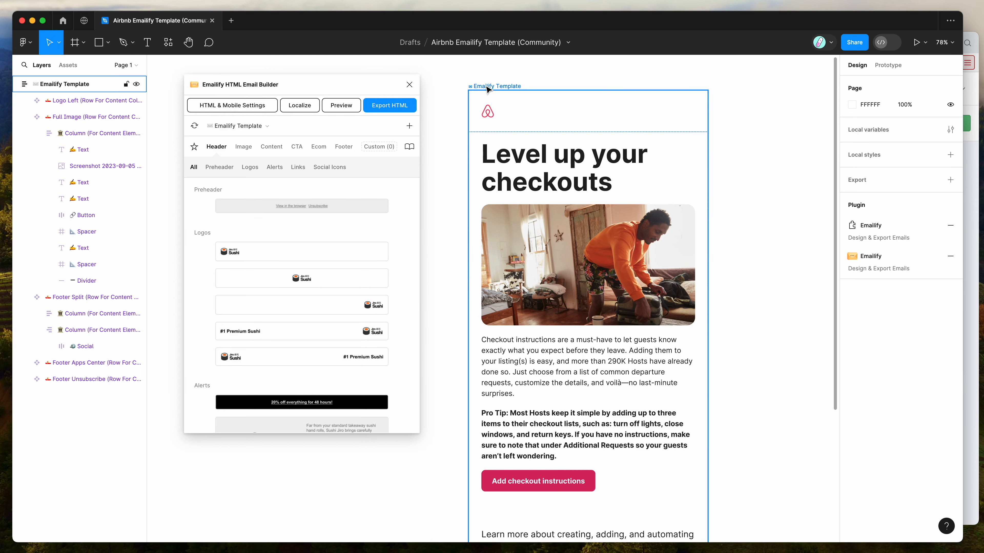
pyautogui.click(472, 87)
pyautogui.click(409, 127)
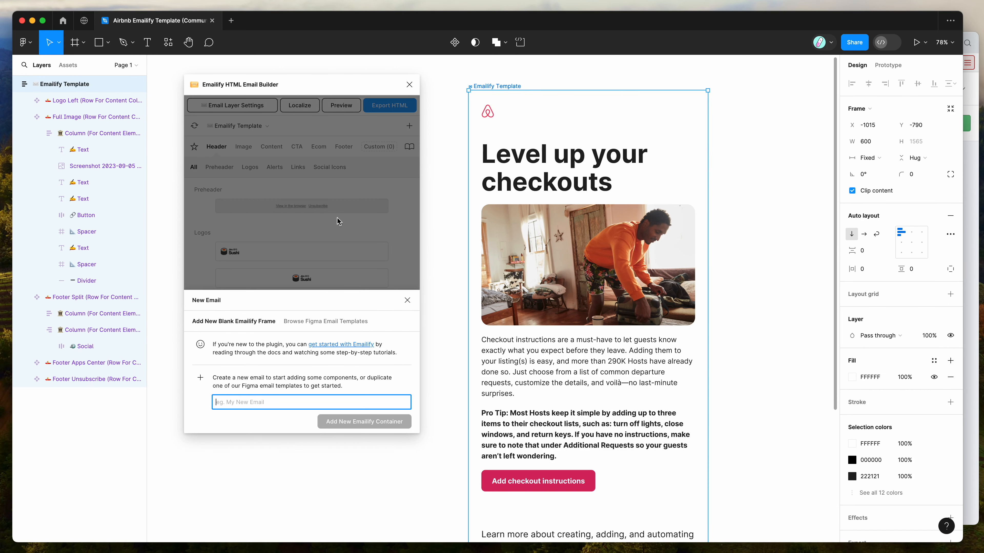
pyautogui.click(317, 322)
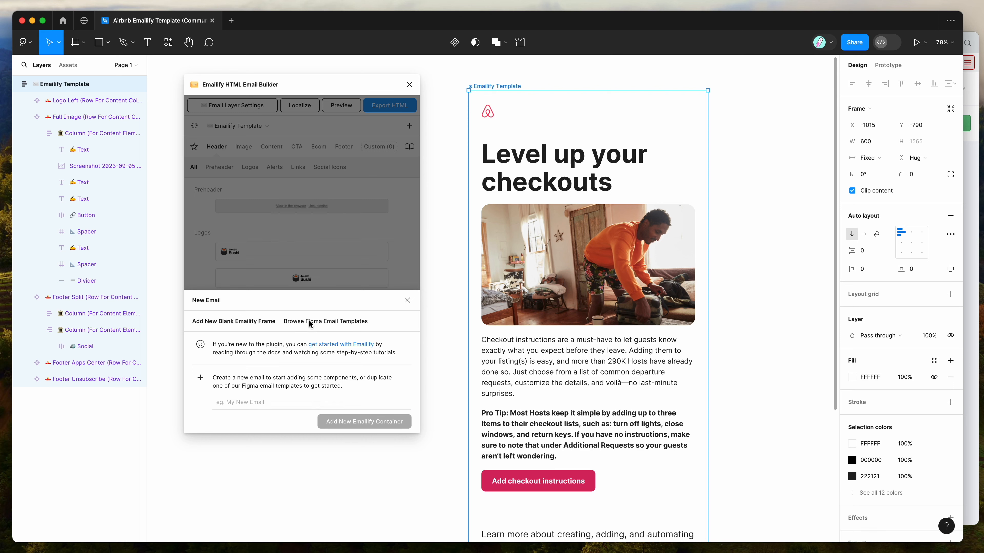
pyautogui.scroll(-2, 338, 267)
pyautogui.scroll(2, 339, 267)
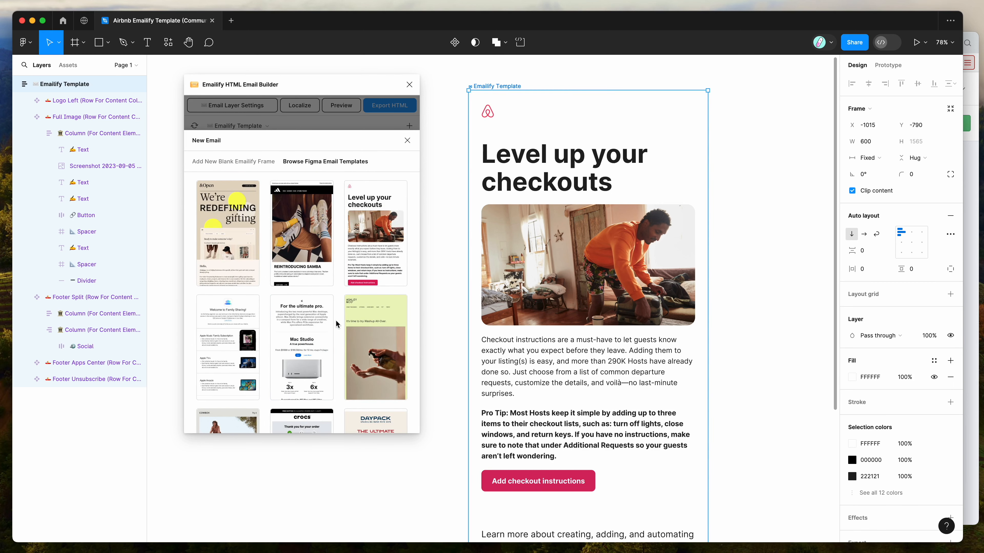
pyautogui.scroll(-5, 336, 324)
pyautogui.scroll(5, 338, 286)
pyautogui.scroll(-2, 338, 308)
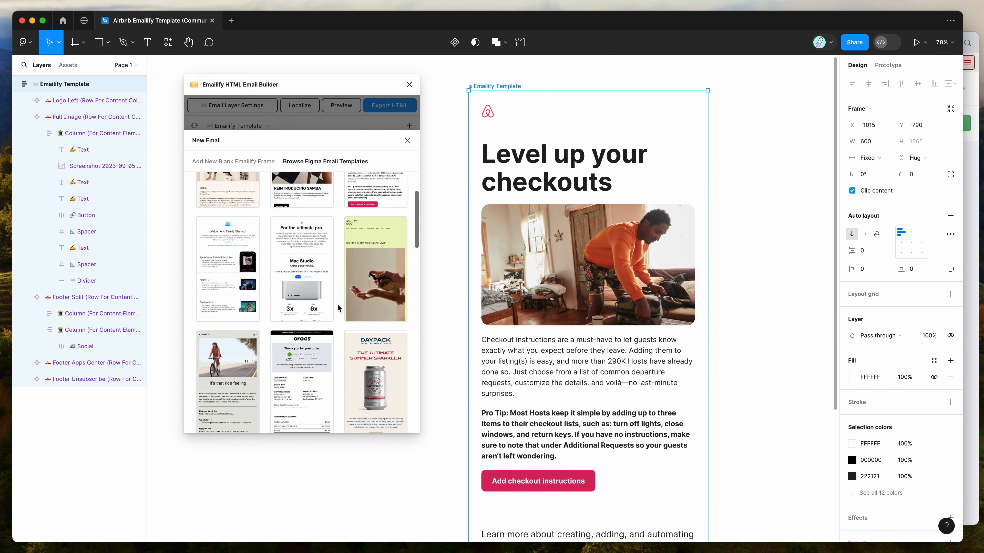
pyautogui.scroll(-1, 337, 314)
pyautogui.scroll(4, 337, 322)
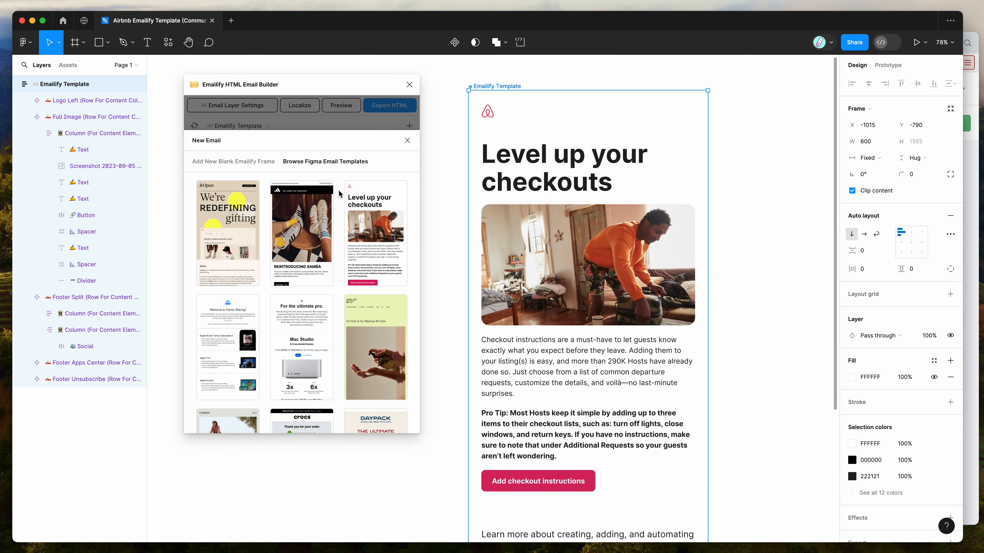
pyautogui.scroll(-1, 569, 193)
pyautogui.scroll(1, 568, 193)
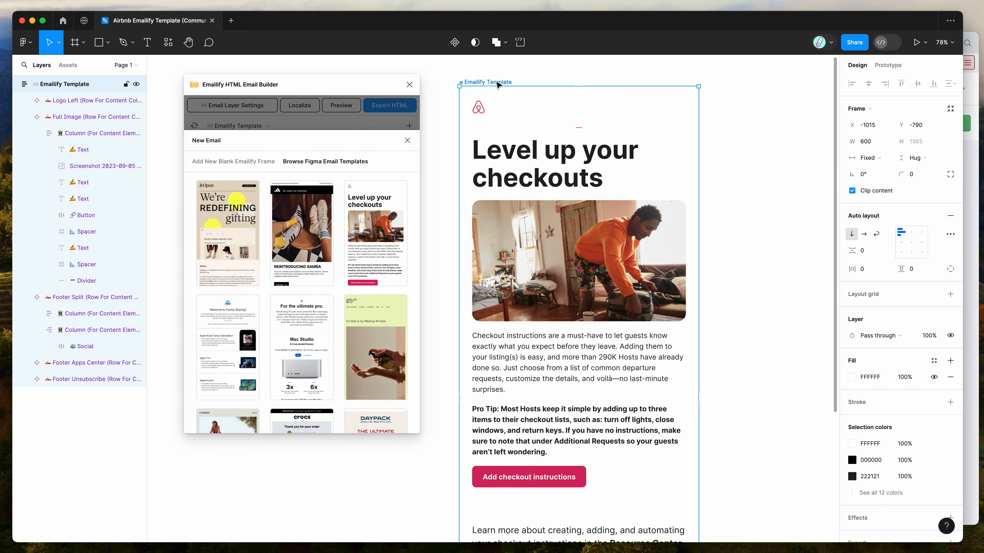
# Examine the email template's content down to the Add checkout instructions button, and close the New Email options
pyautogui.scroll(-3, 524, 317)
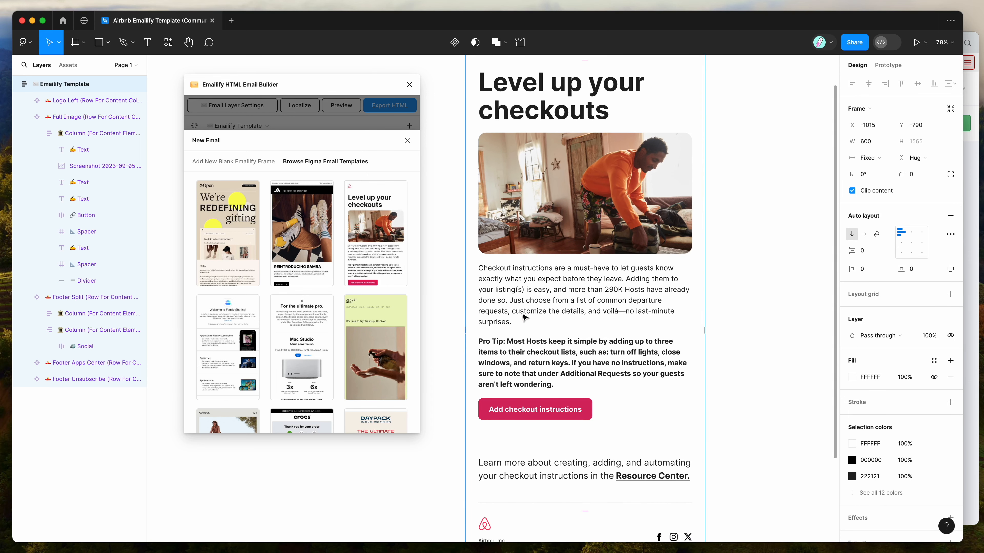
pyautogui.scroll(-2, 485, 288)
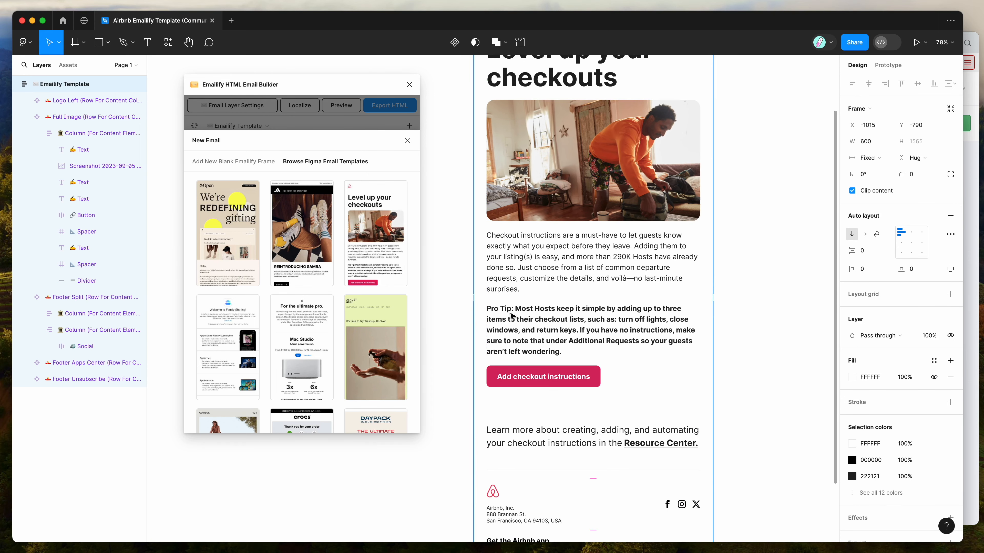
pyautogui.click(543, 372)
pyautogui.click(544, 374)
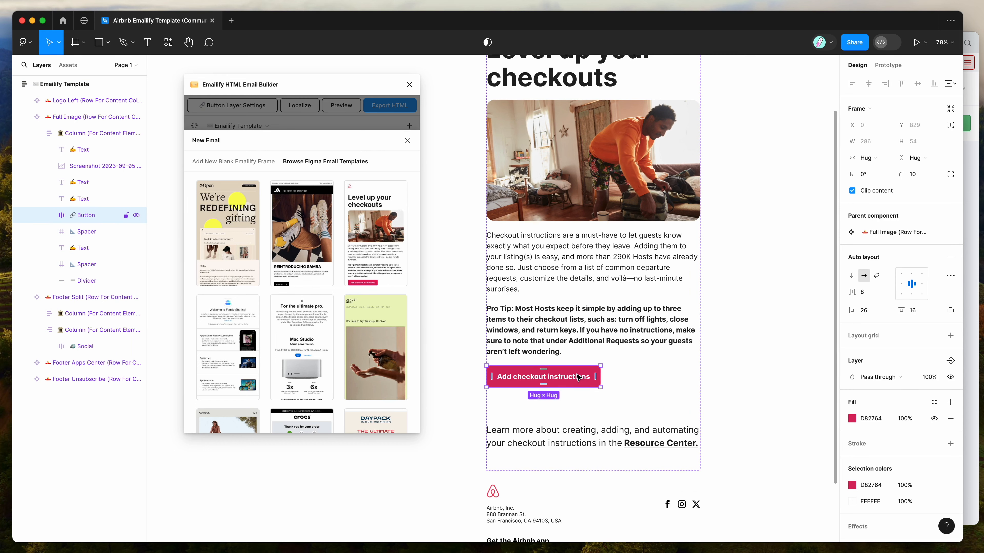
pyautogui.scroll(5, 577, 378)
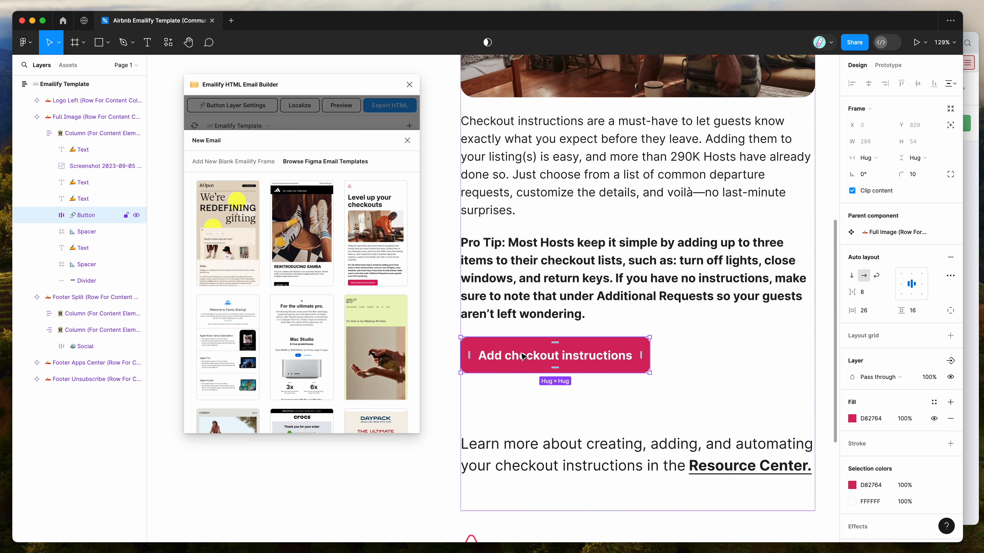
pyautogui.click(407, 142)
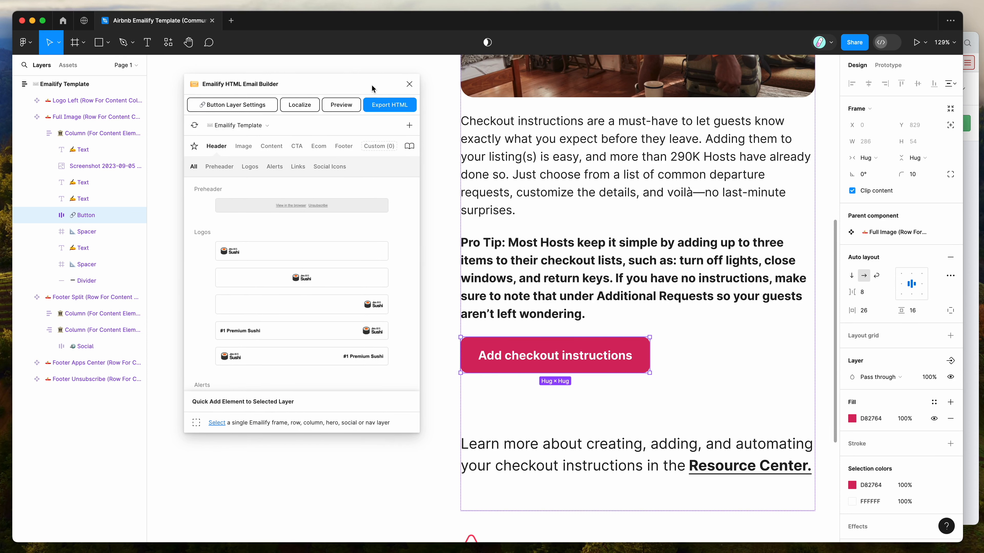
# Add an Emailify Button element to the Full Image row's column and move it directly below the Add checkout instructions button
pyautogui.click(81, 134)
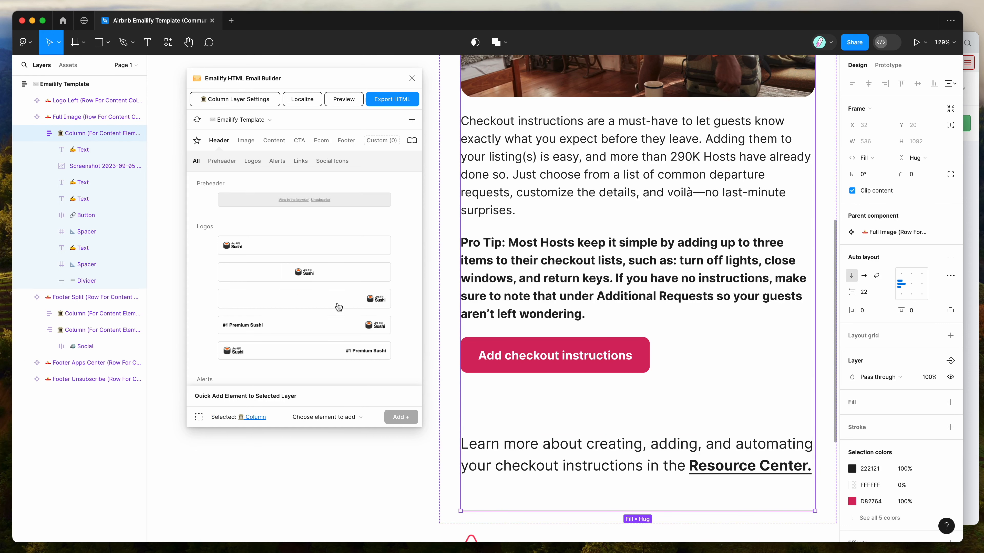
pyautogui.click(344, 418)
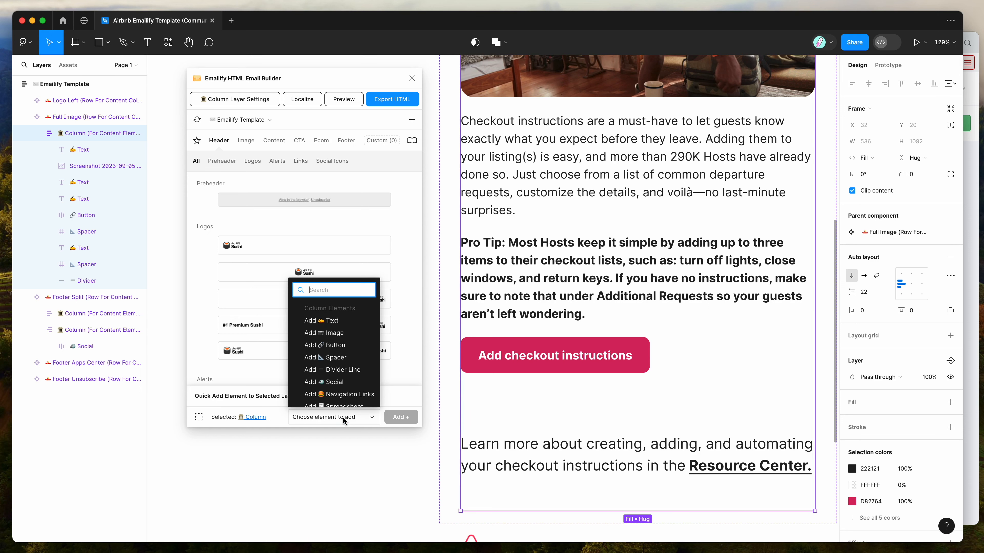
pyautogui.click(340, 345)
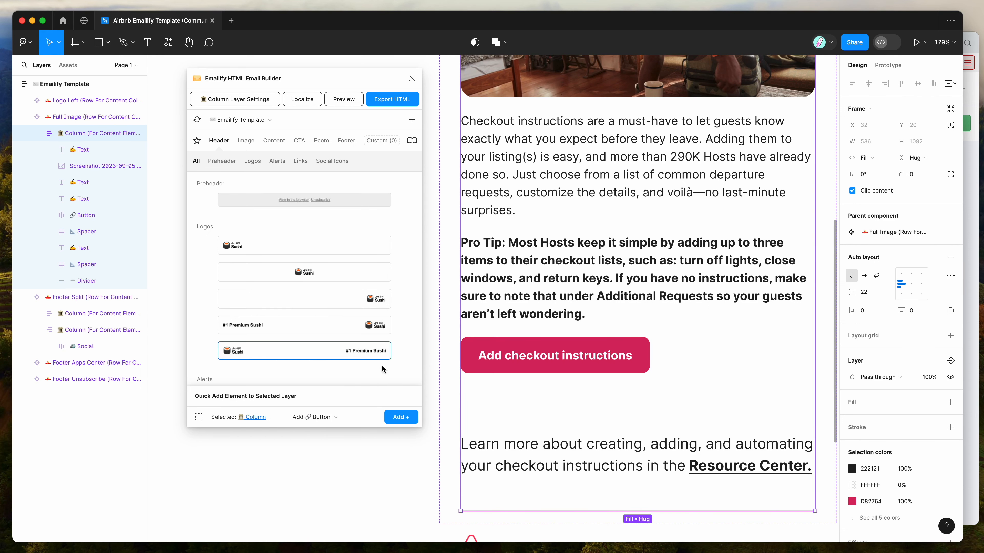
pyautogui.click(400, 417)
pyautogui.scroll(-3, 518, 447)
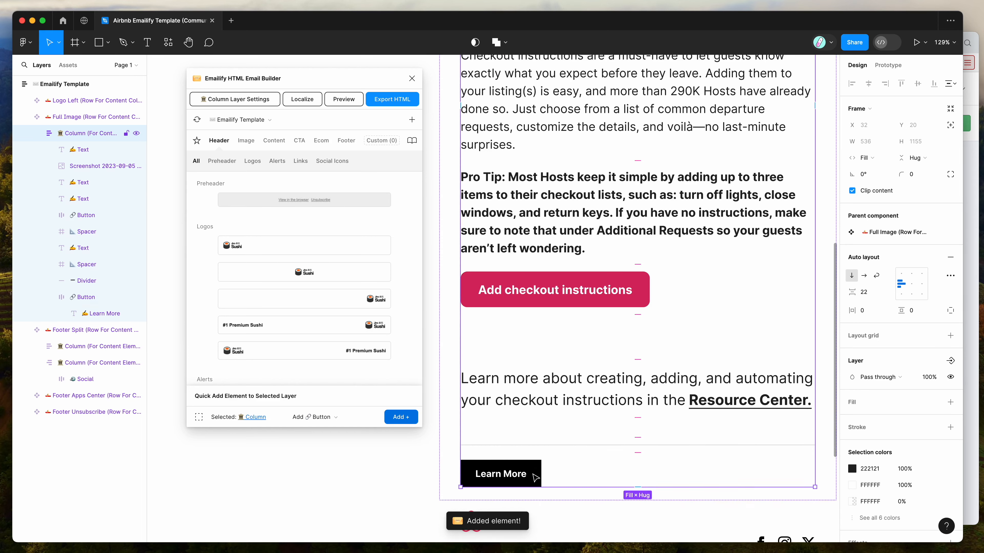
pyautogui.click(535, 478)
pyautogui.moveTo(506, 478); pyautogui.dragTo(523, 351)
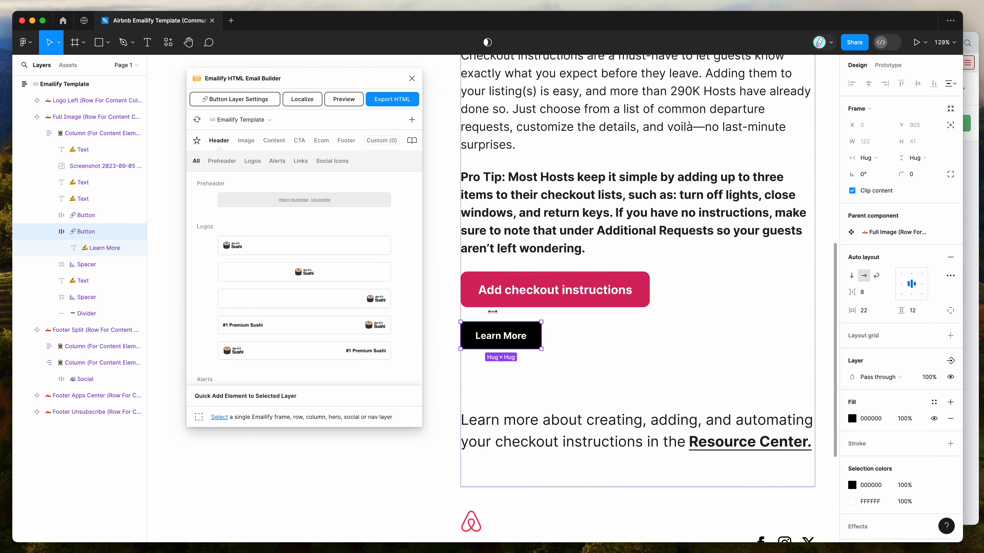
# Review the Learn More button's layer settings, including its clickable link URL, and delete the button
pyautogui.click(237, 102)
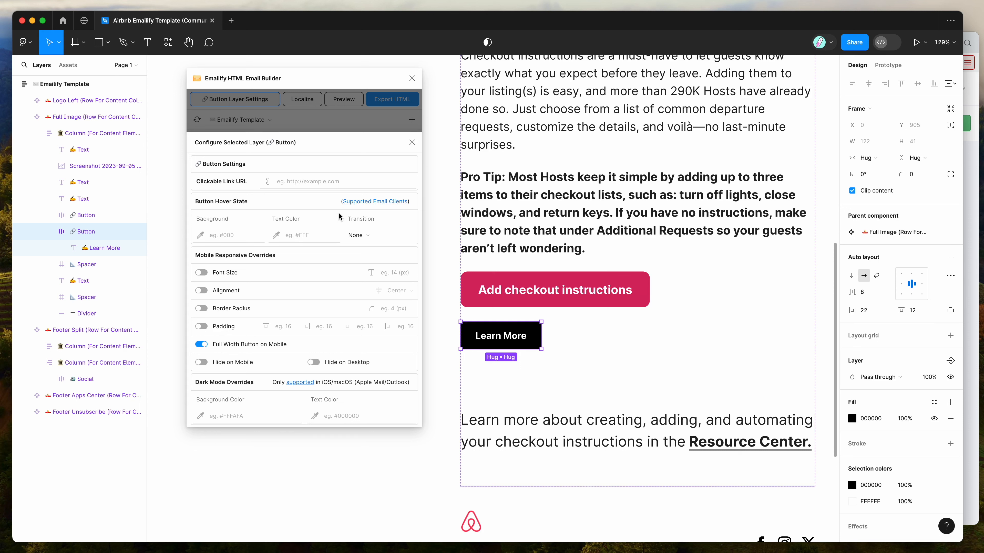
pyautogui.click(281, 182)
pyautogui.click(412, 143)
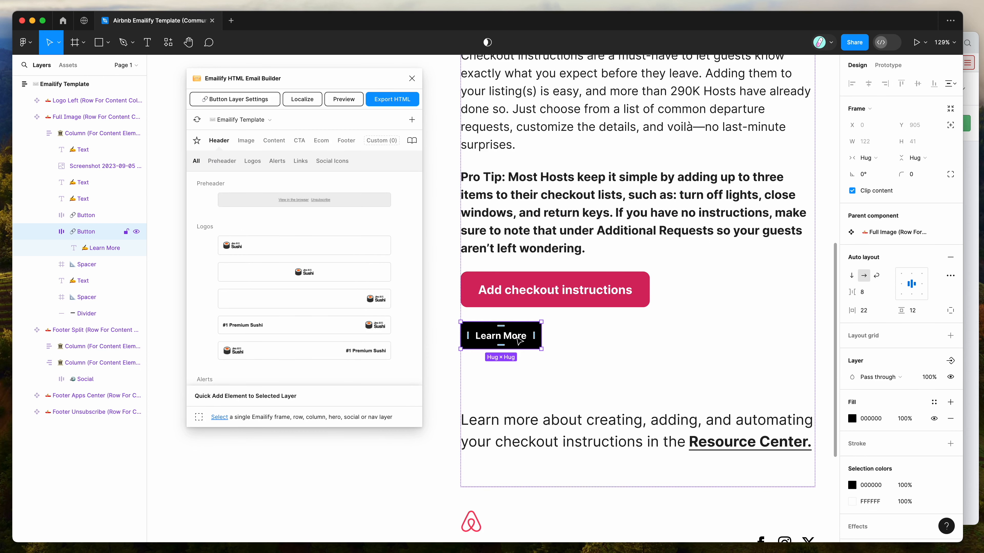
pyautogui.press('Delete')
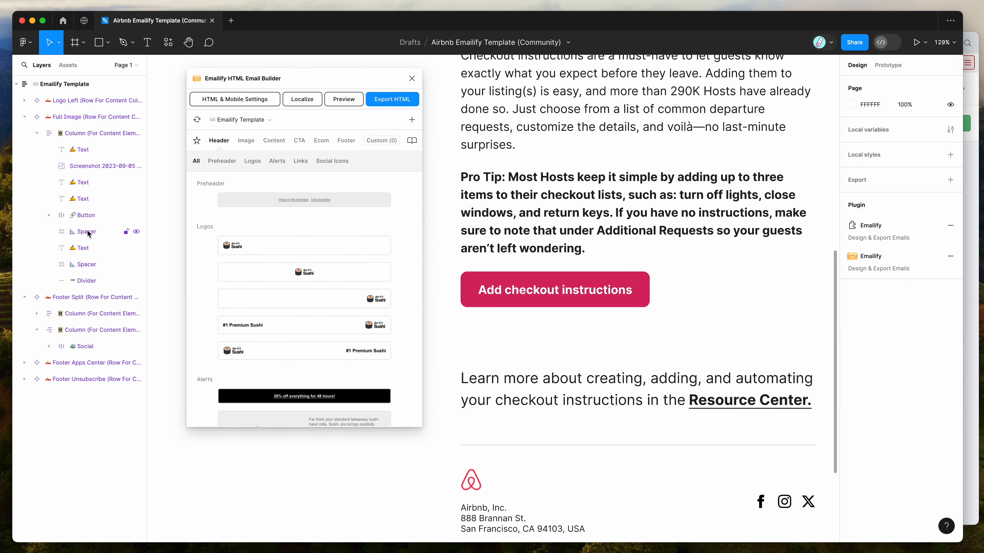
# Give the Add checkout instructions button a linear gradient fill, with the end colour FF385C sampled from the footer's Airbnb logo
pyautogui.click(520, 282)
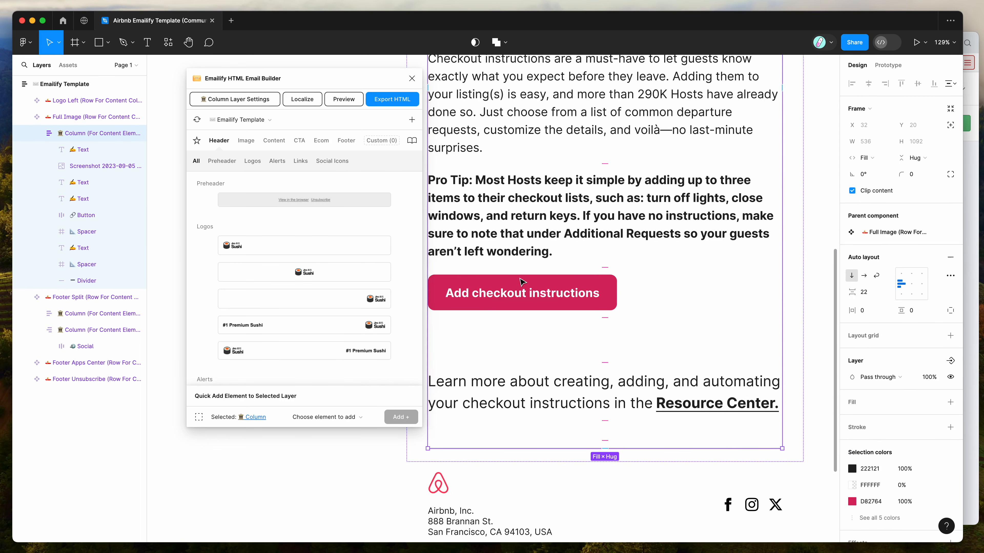
pyautogui.click(520, 282)
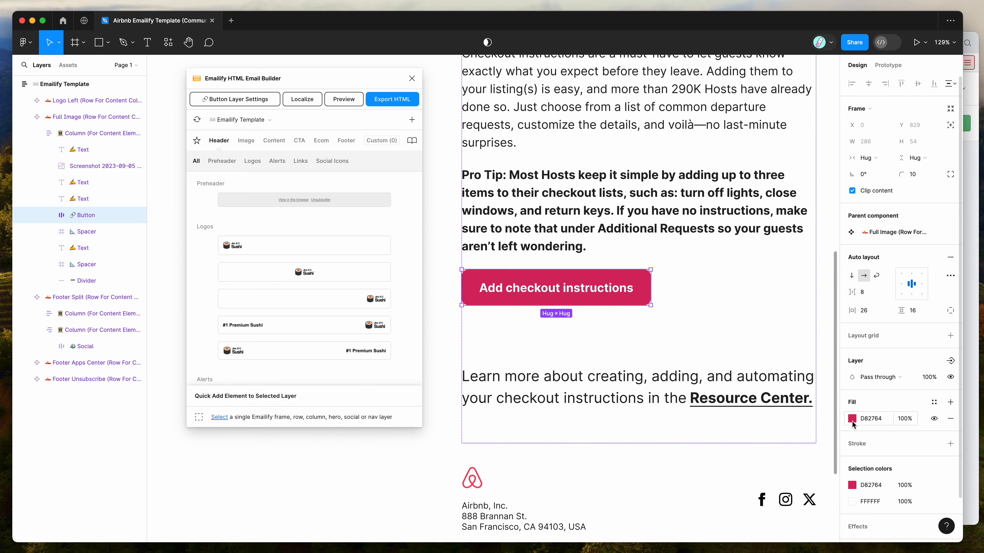
pyautogui.click(852, 420)
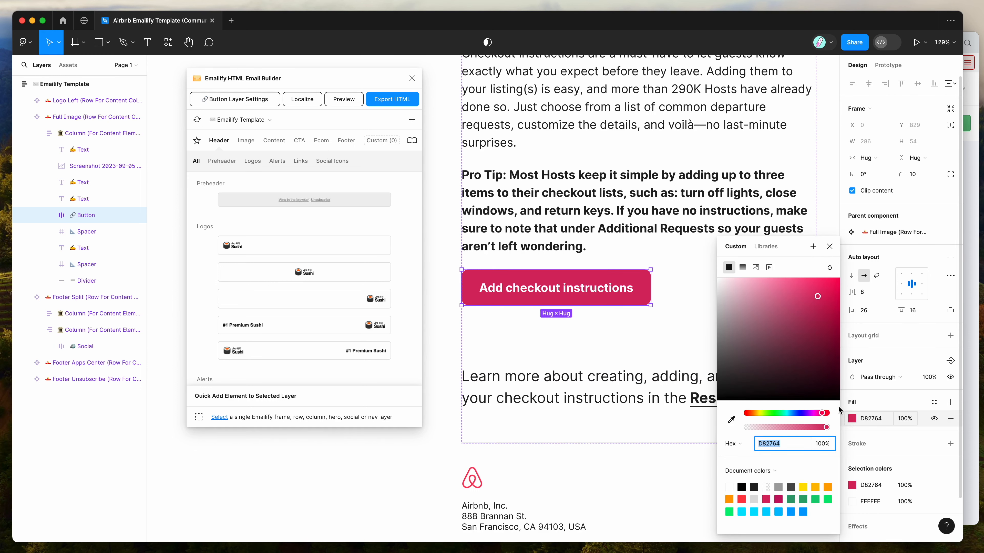
pyautogui.click(742, 267)
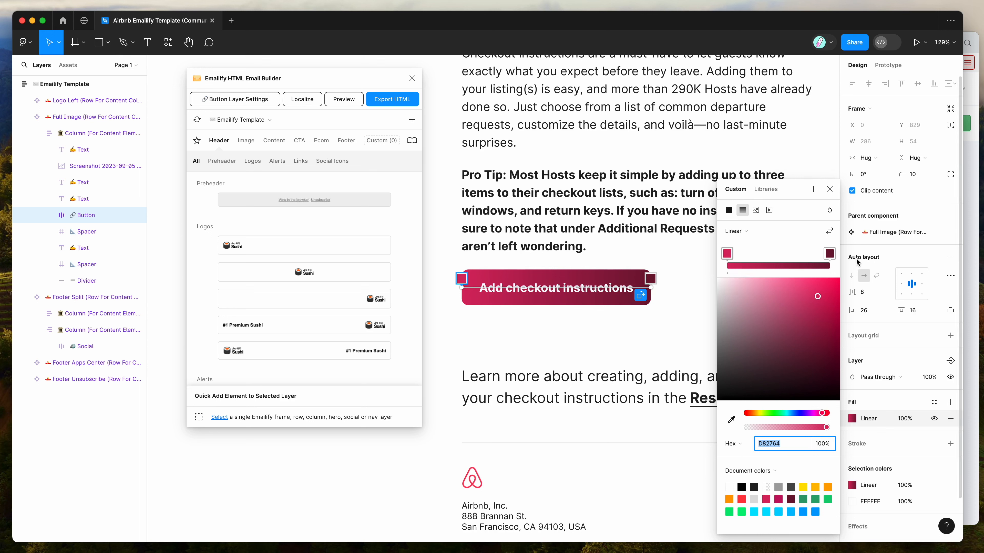
pyautogui.click(833, 254)
pyautogui.click(731, 419)
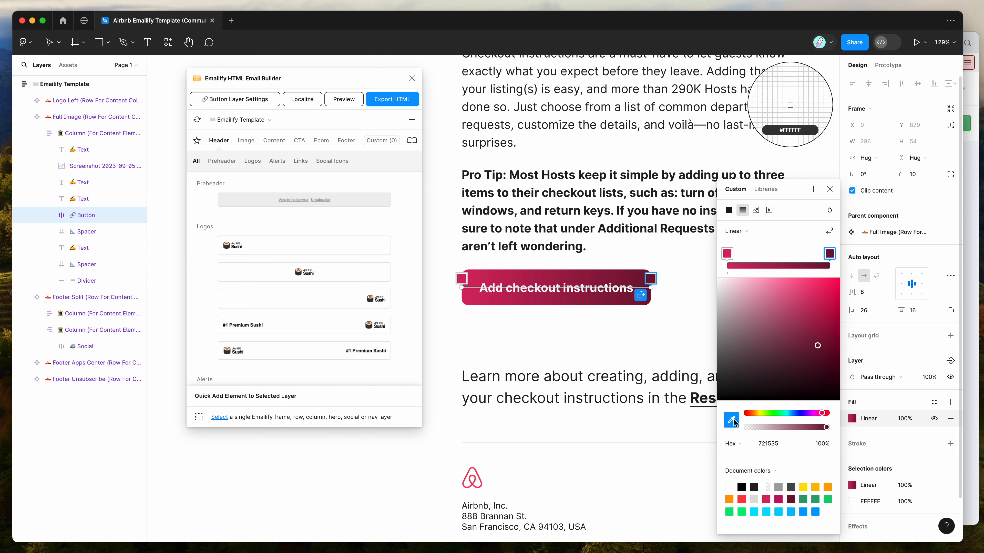
pyautogui.click(481, 478)
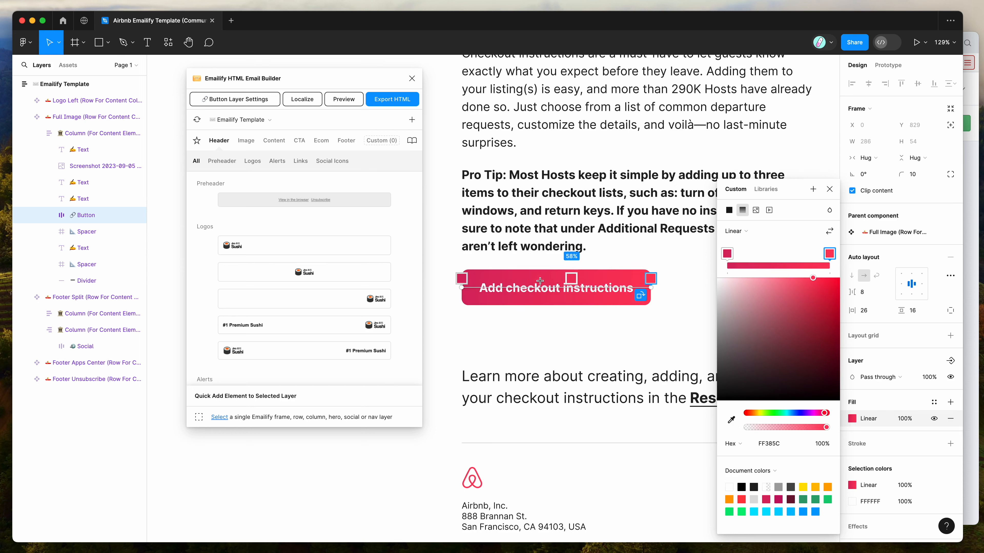
# Set the button gradient's start colour to CD215C and its end colour to FF2048
pyautogui.click(727, 253)
pyautogui.click(819, 302)
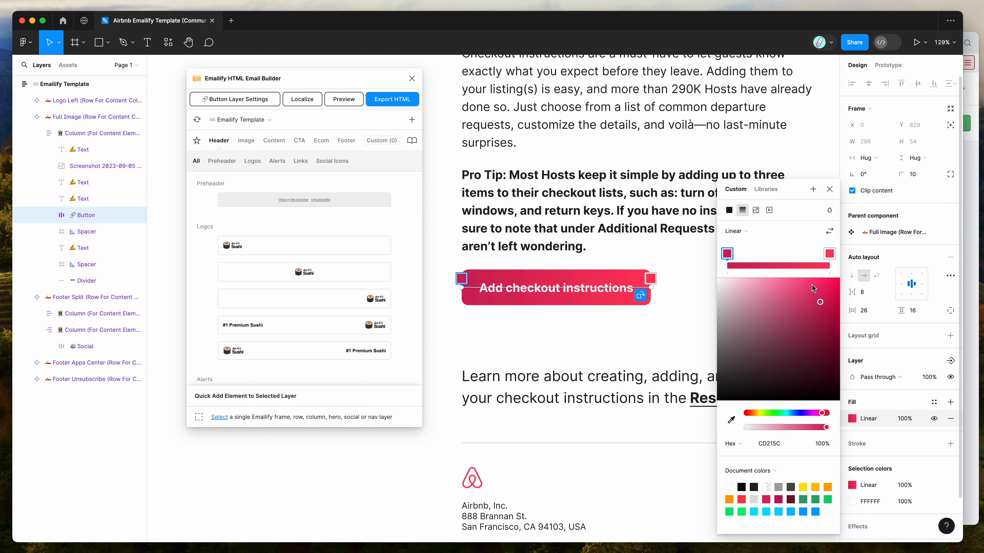
pyautogui.click(830, 254)
pyautogui.click(824, 277)
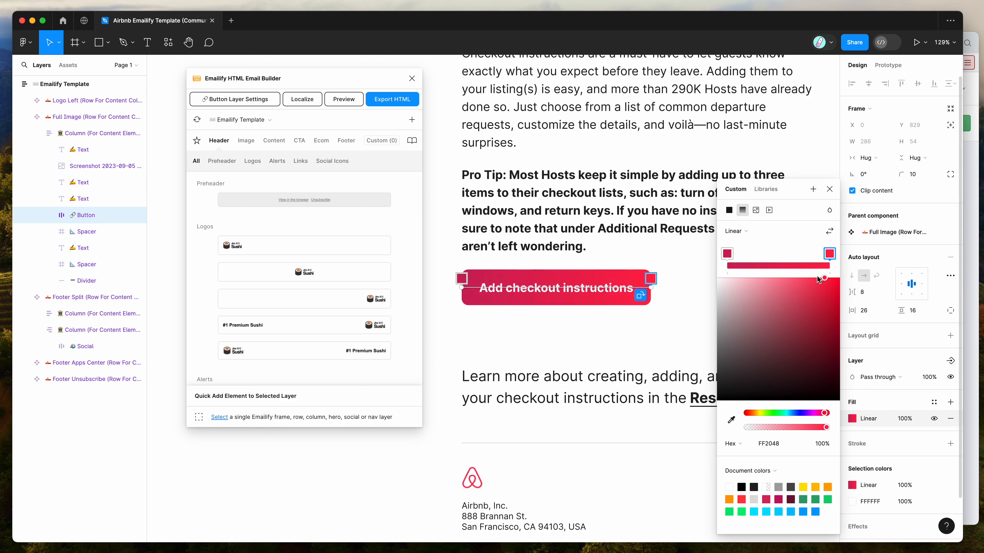
# Try different gradient handle positions on the button, return the handles to its two ends, and close the colour picker
pyautogui.moveTo(465, 287); pyautogui.dragTo(471, 297)
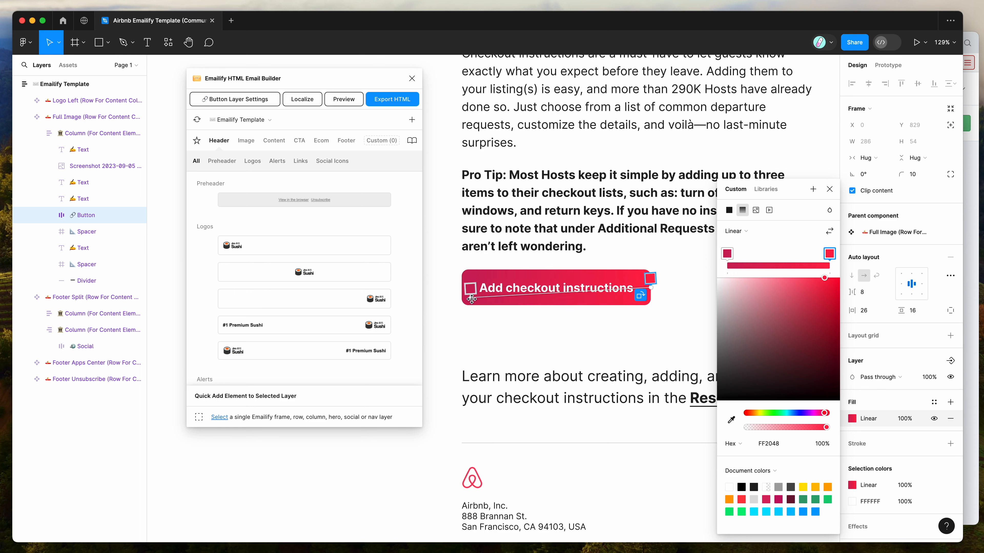
pyautogui.moveTo(651, 287); pyautogui.dragTo(524, 278)
pyautogui.moveTo(470, 297)
pyautogui.mouseDown()
pyautogui.moveTo(525, 296)
pyautogui.moveTo(460, 289)
pyautogui.mouseUp()
pyautogui.moveTo(532, 280); pyautogui.dragTo(648, 288)
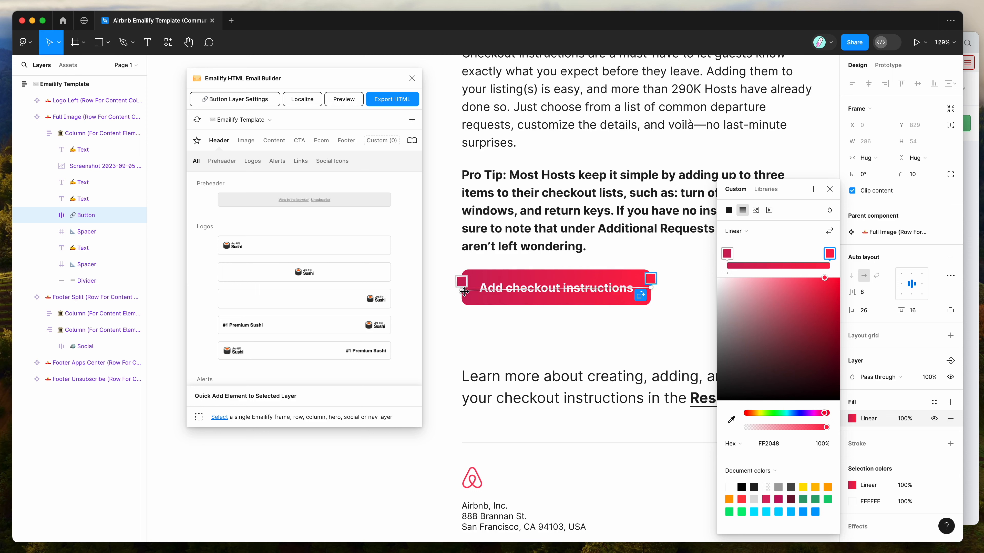
pyautogui.moveTo(463, 291); pyautogui.dragTo(463, 287)
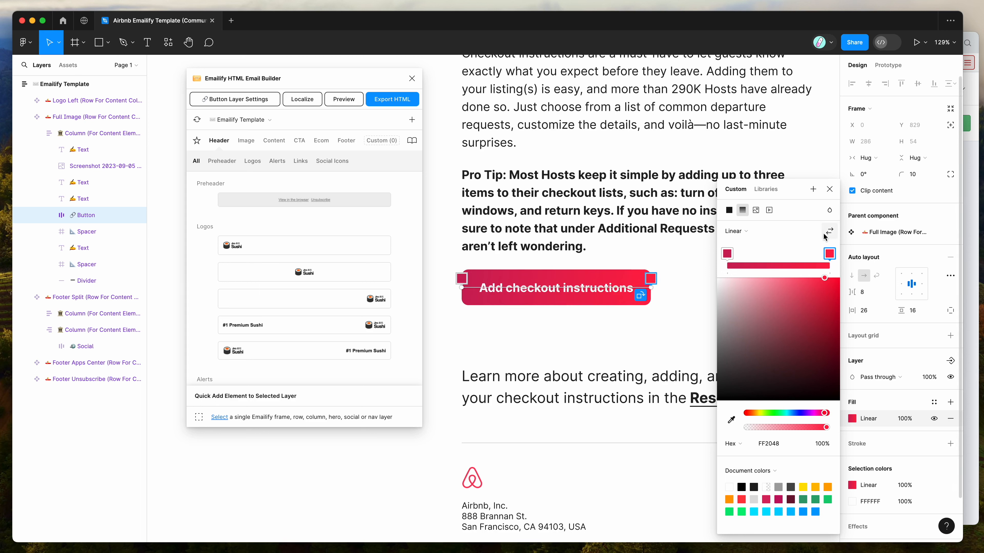
pyautogui.click(829, 189)
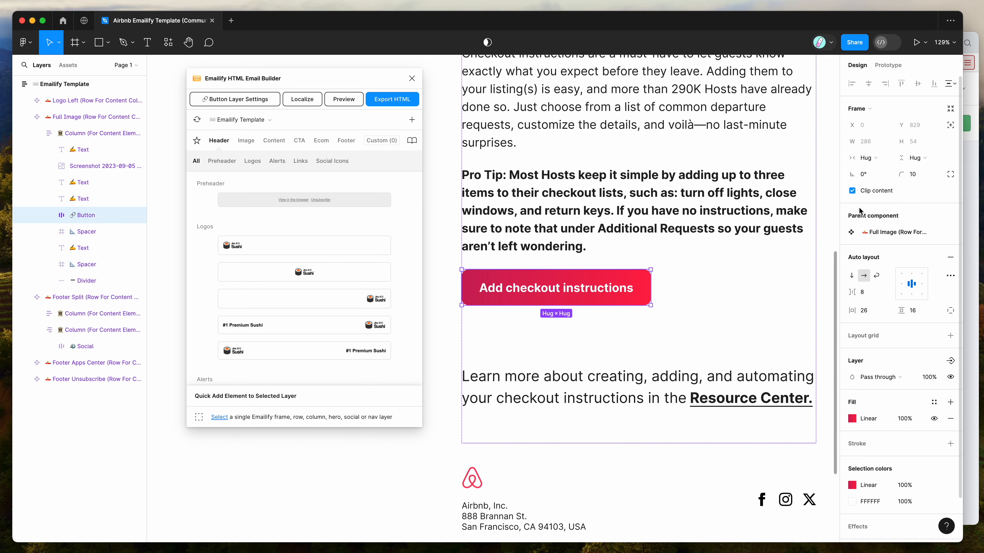
# Set the Add checkout instructions button's corner radius to 60
pyautogui.click(906, 175)
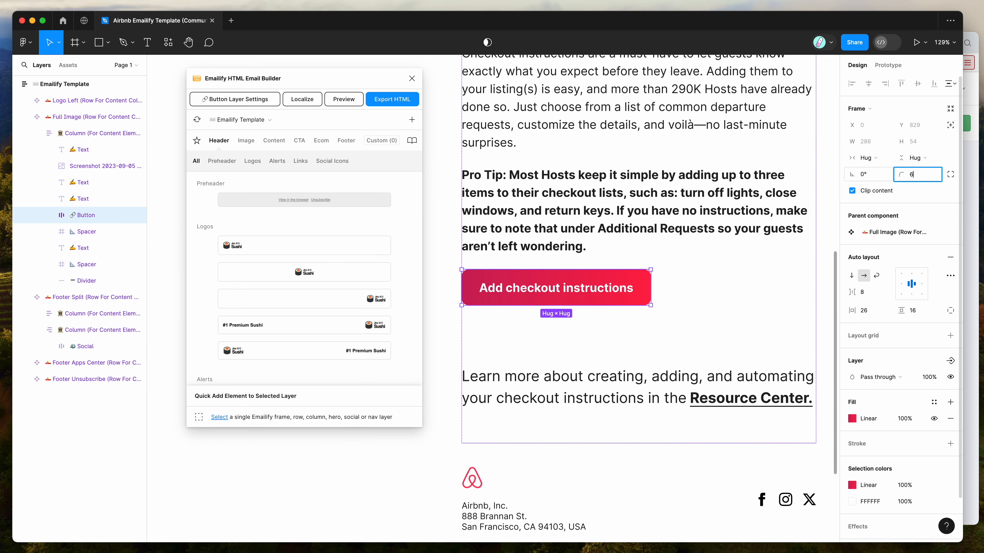
pyautogui.write('60')
pyautogui.press('Return')
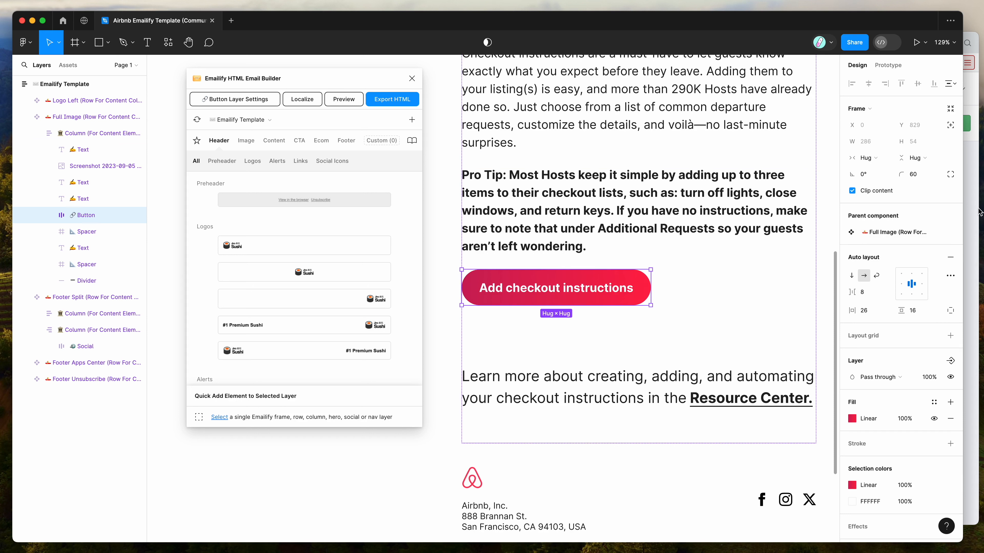
# Try a corner radius of 0 on the button, and restore the radius to 60
pyautogui.moveTo(921, 175); pyautogui.dragTo(885, 175)
pyautogui.write('0')
pyautogui.press('Return')
pyautogui.click(912, 174)
pyautogui.write('1')
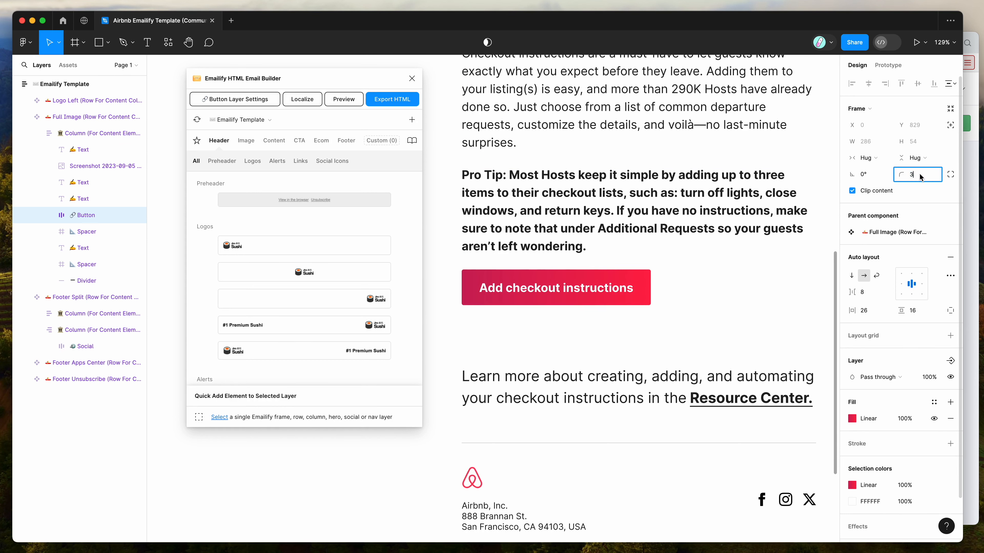
pyautogui.press('Return')
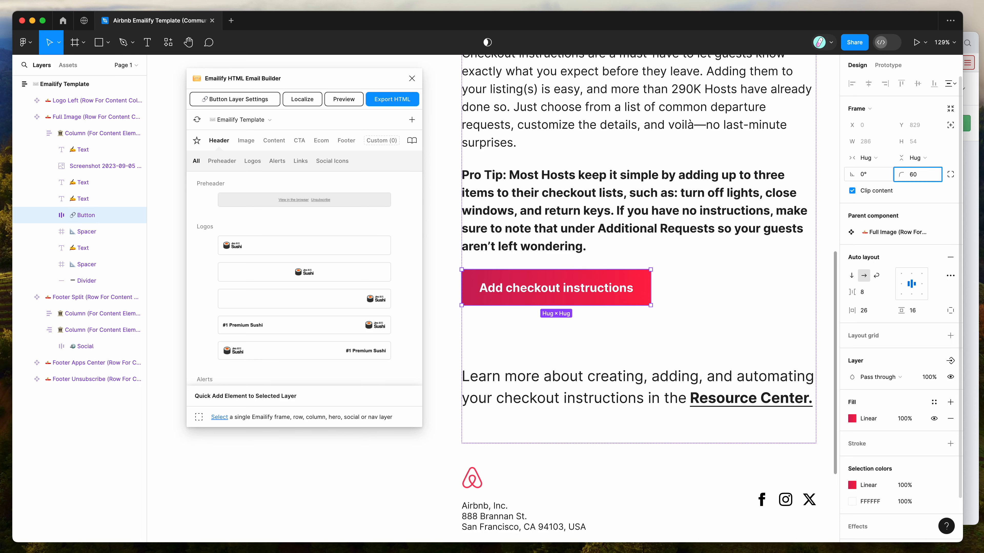
pyautogui.press('Return')
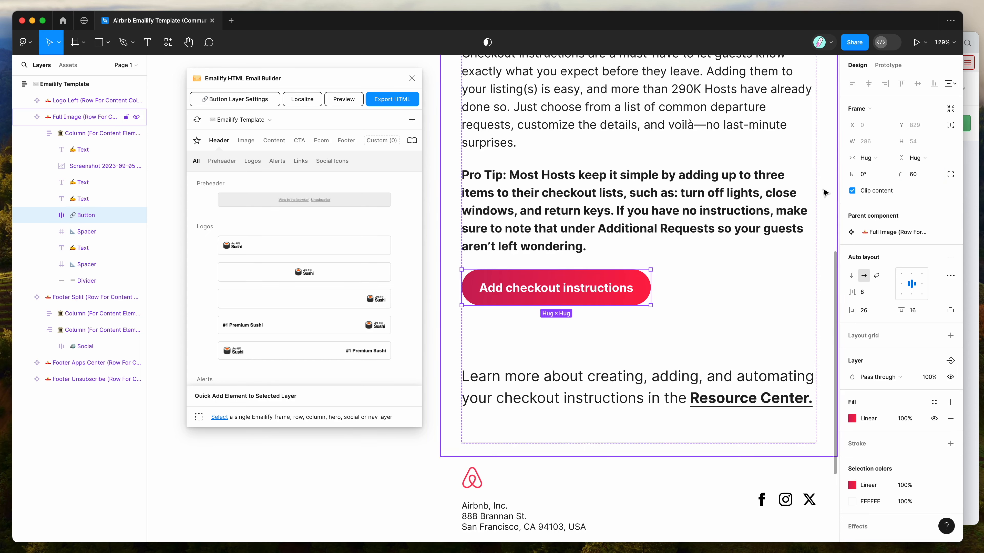
# Inspect the rounded gradient button within the email layout, and deselect it
pyautogui.scroll(-3, 739, 197)
pyautogui.hscroll(2, 739, 196)
pyautogui.scroll(1, 739, 197)
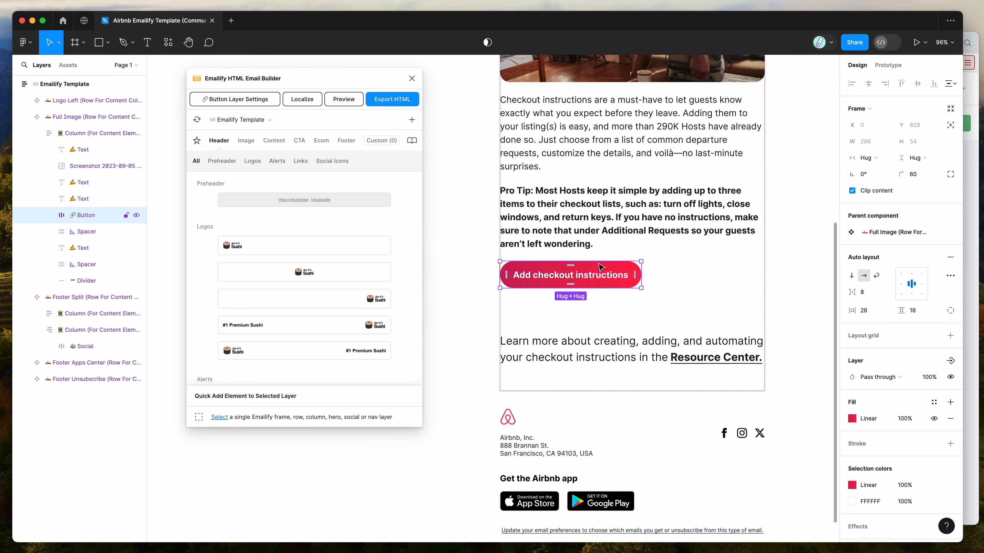
pyautogui.scroll(3, 549, 277)
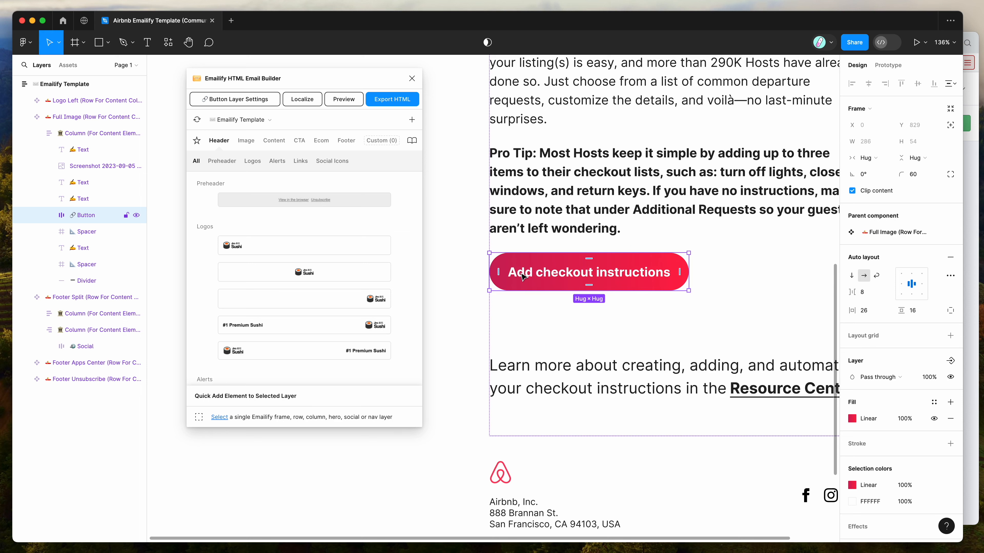
pyautogui.click(463, 239)
pyautogui.scroll(-1, 463, 238)
pyautogui.scroll(-5, 463, 239)
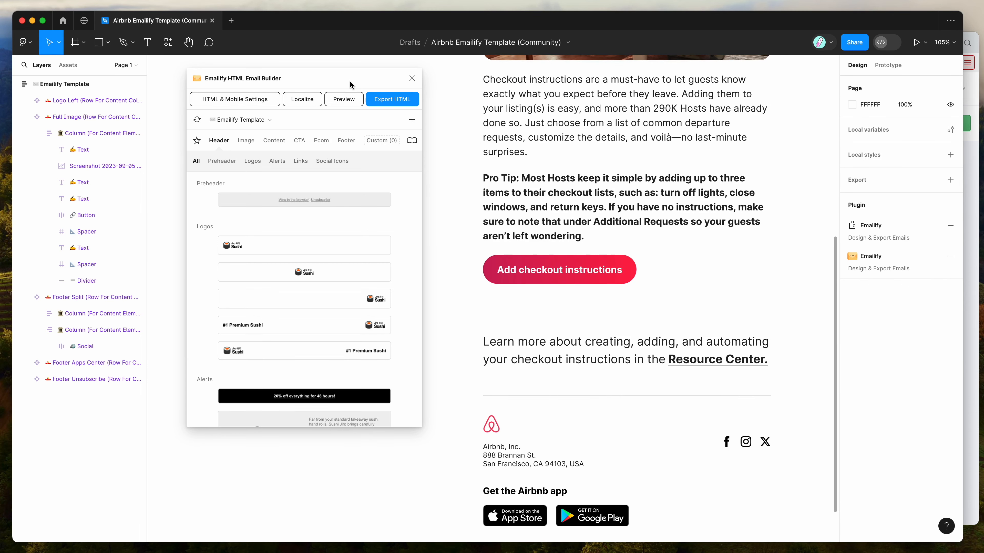
# Load the Emailify preview and check the Add checkout instructions button and surrounding text at iPhone SE size
pyautogui.click(344, 100)
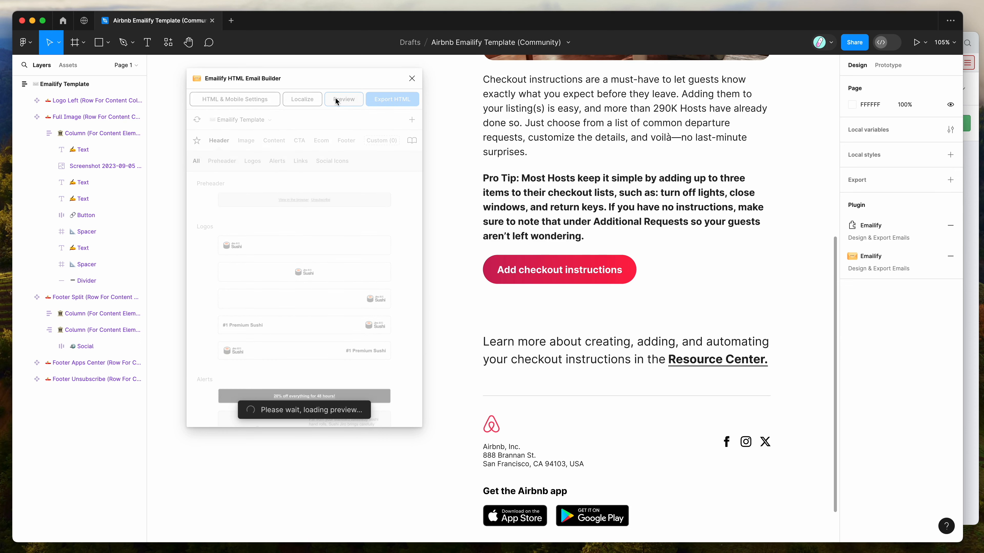
pyautogui.scroll(-2, 325, 159)
pyautogui.scroll(-5, 325, 159)
pyautogui.moveTo(223, 198); pyautogui.dragTo(302, 335)
pyautogui.click(227, 238)
pyautogui.click(300, 329)
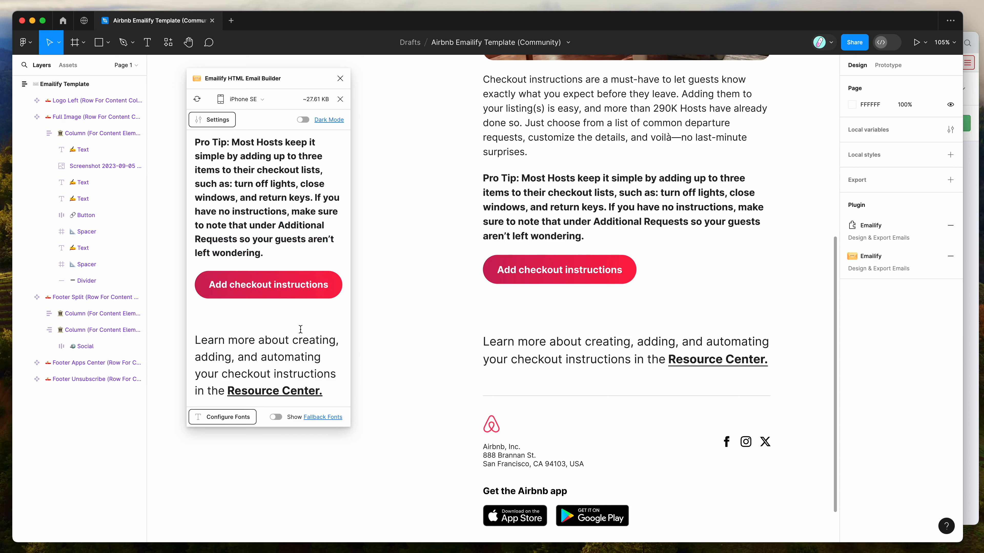
# Switch the preview to Desktop size, check the selectable text and the button, and close the preview
pyautogui.click(266, 100)
pyautogui.click(265, 130)
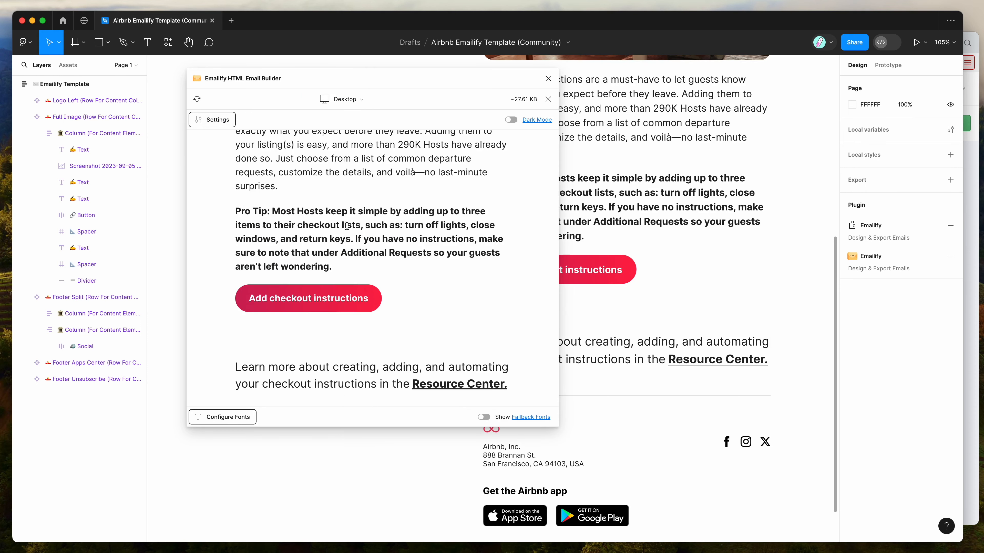
pyautogui.moveTo(262, 226); pyautogui.dragTo(380, 329)
pyautogui.click(381, 345)
pyautogui.scroll(2, 426, 237)
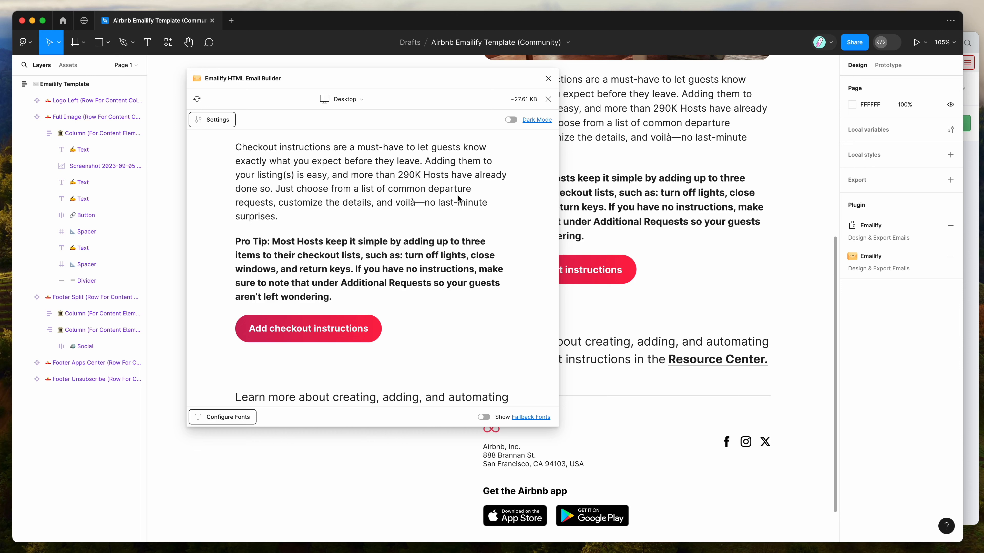
pyautogui.click(548, 100)
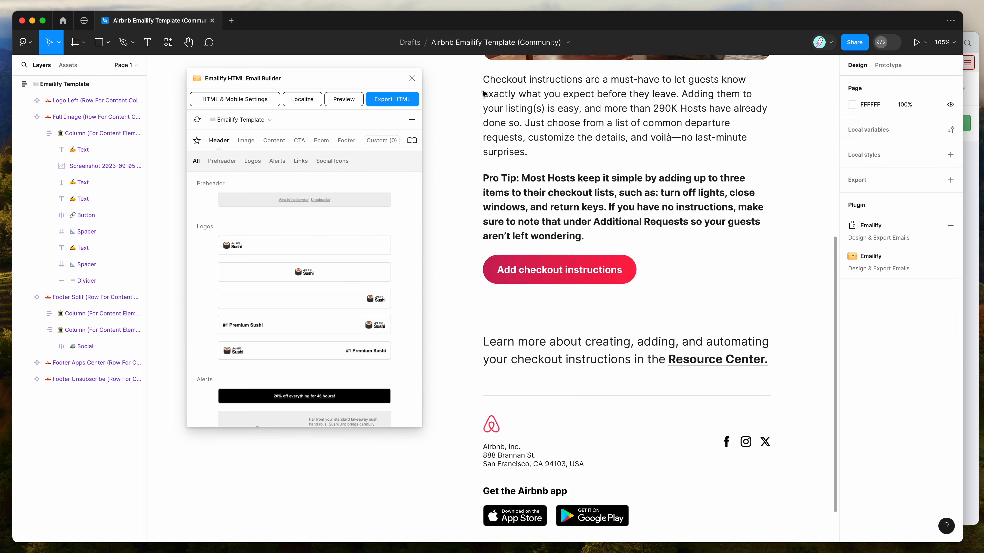
# Open the HTML export options, look through the platform integrations including Klaviyo, and set the export type to HTML Email
pyautogui.click(388, 102)
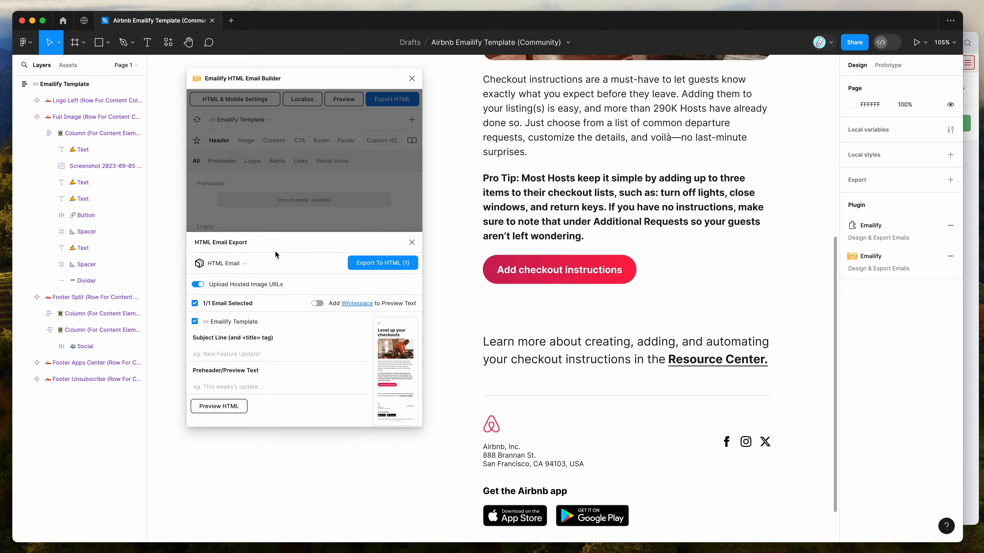
pyautogui.click(246, 262)
pyautogui.scroll(-5, 252, 351)
pyautogui.scroll(5, 248, 351)
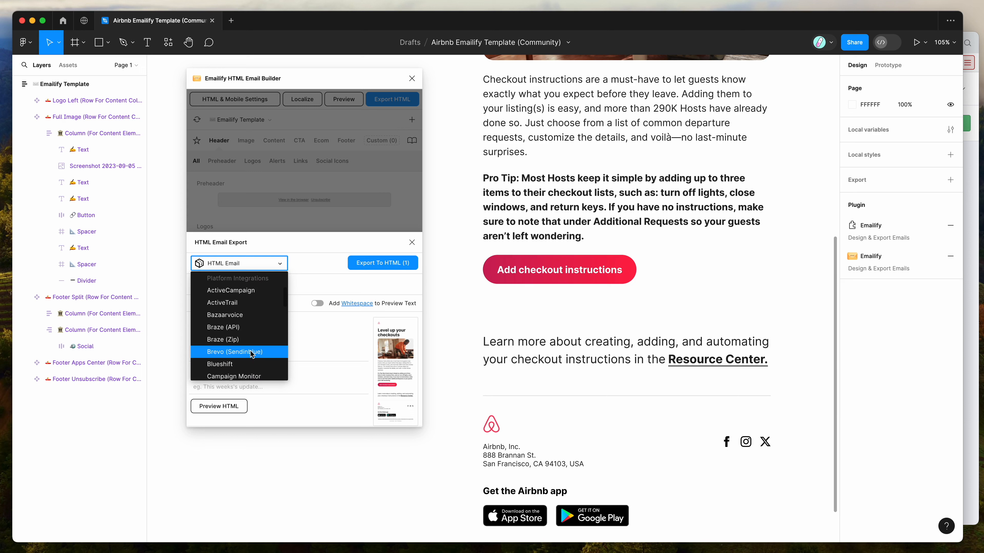
pyautogui.scroll(-8, 236, 349)
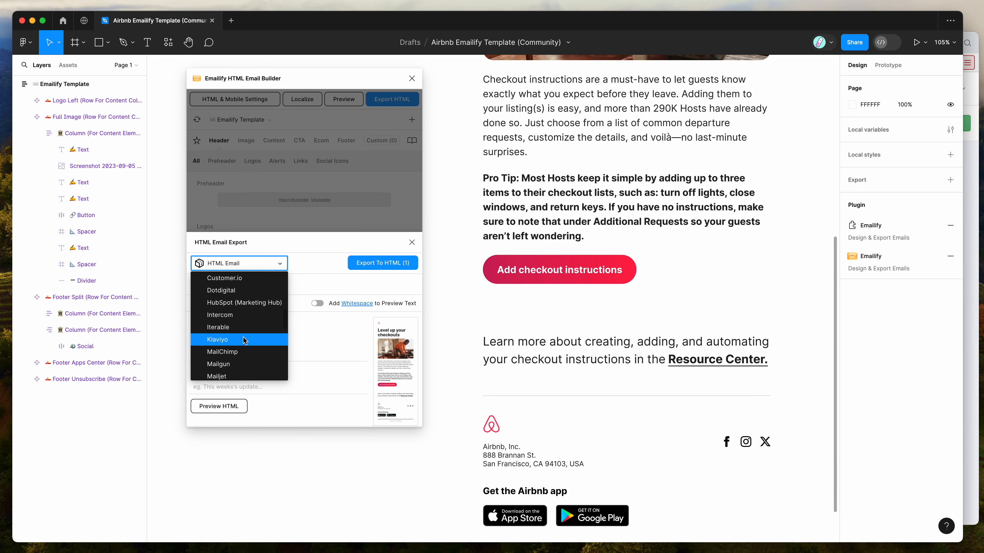
pyautogui.scroll(-1, 237, 343)
pyautogui.click(238, 335)
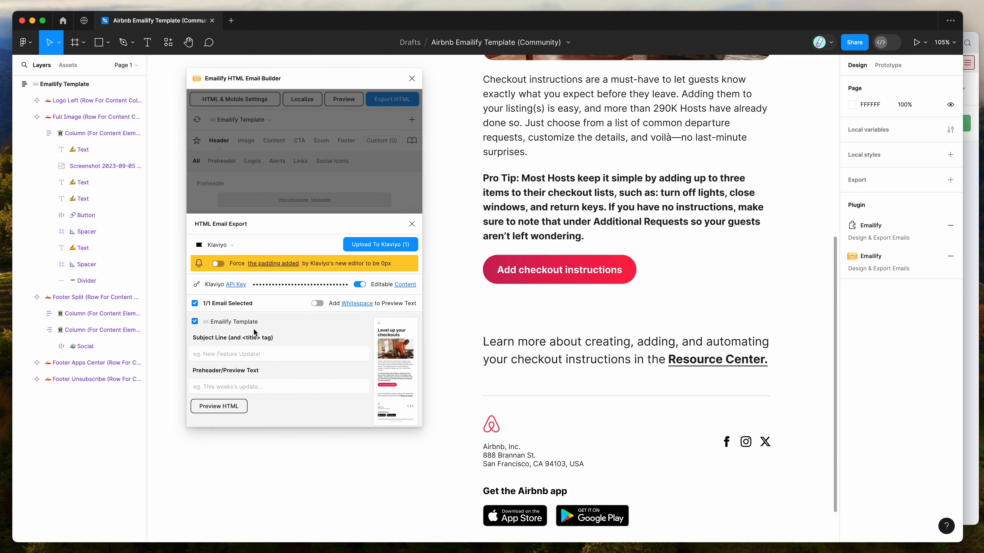
pyautogui.click(244, 245)
pyautogui.scroll(8, 240, 330)
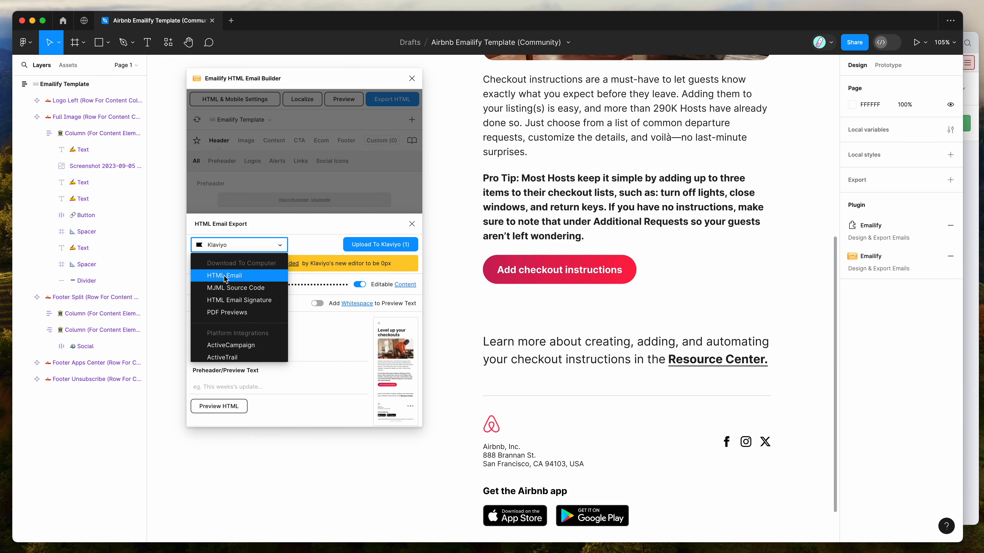
pyautogui.click(224, 277)
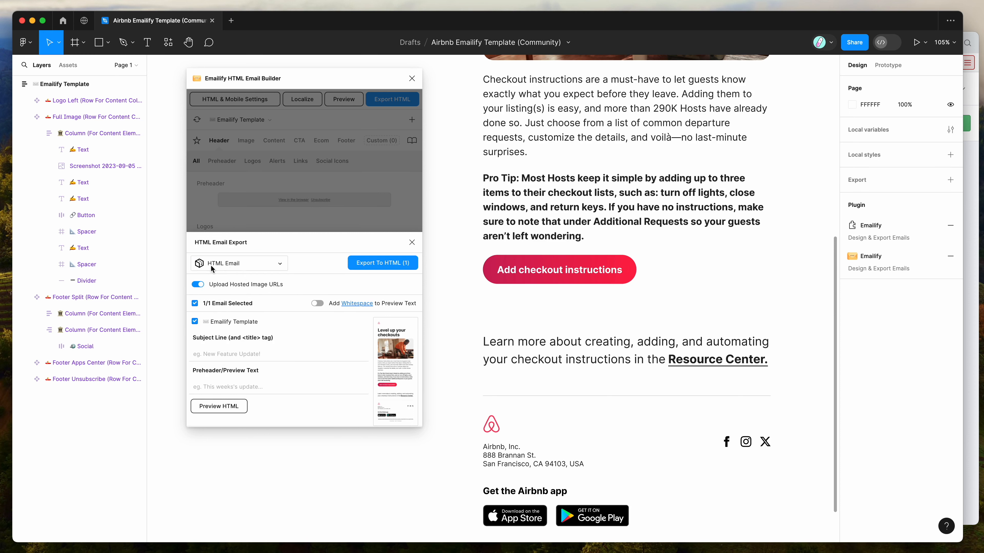
# Export the email to HTML without a subject line or preheader text, and save the zip file to the Desktop
pyautogui.click(229, 264)
pyautogui.click(250, 288)
pyautogui.click(225, 289)
pyautogui.click(225, 289)
pyautogui.click(252, 354)
pyautogui.click(252, 387)
pyautogui.click(325, 264)
pyautogui.click(370, 263)
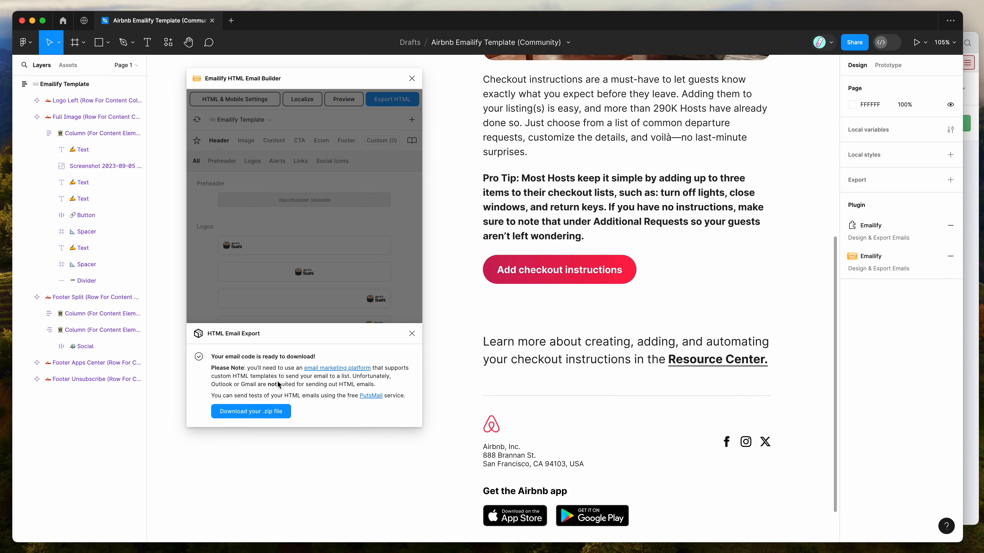
pyautogui.click(257, 415)
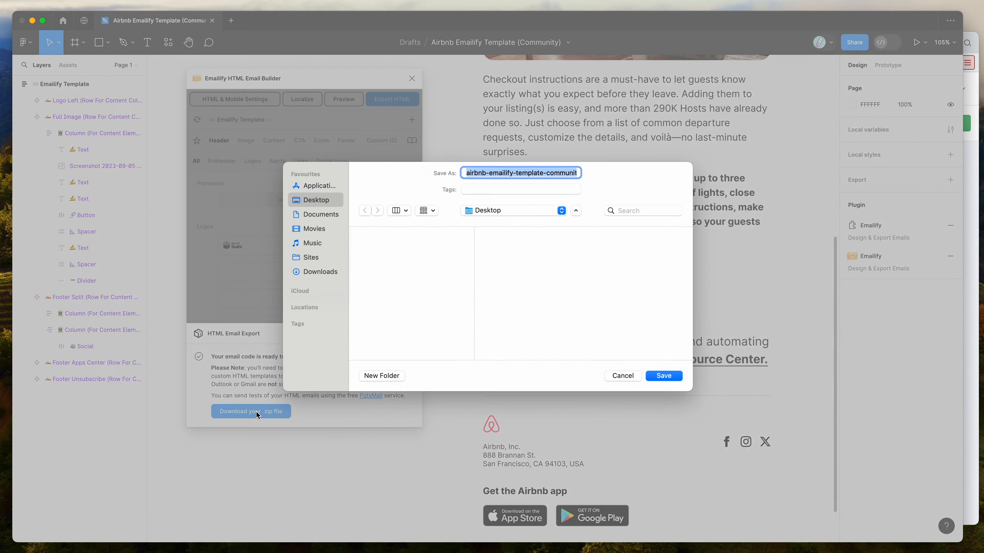
pyautogui.click(664, 375)
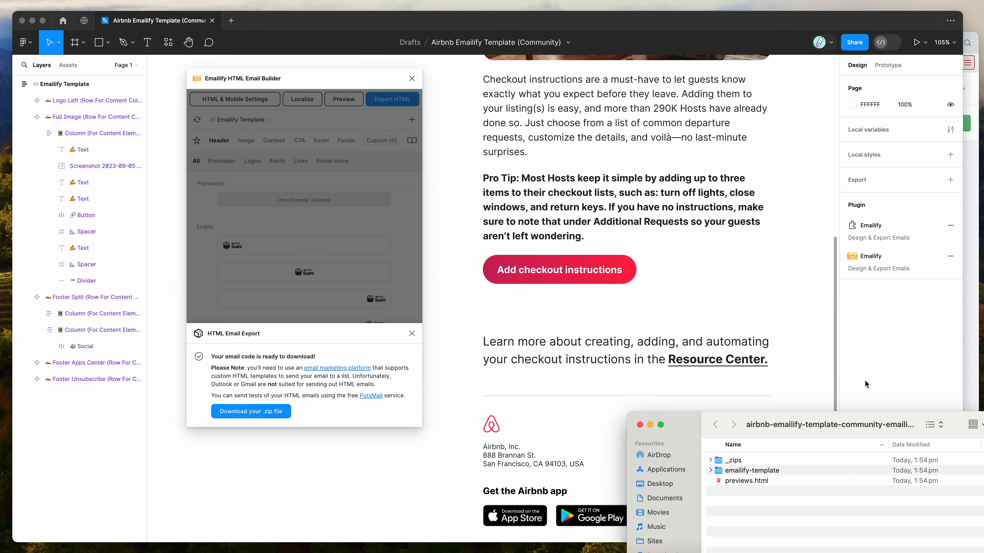
# Expand the exported emailify-template folder and review index.html, the plain-text version and previews.html
pyautogui.moveTo(830, 418); pyautogui.dragTo(671, 189)
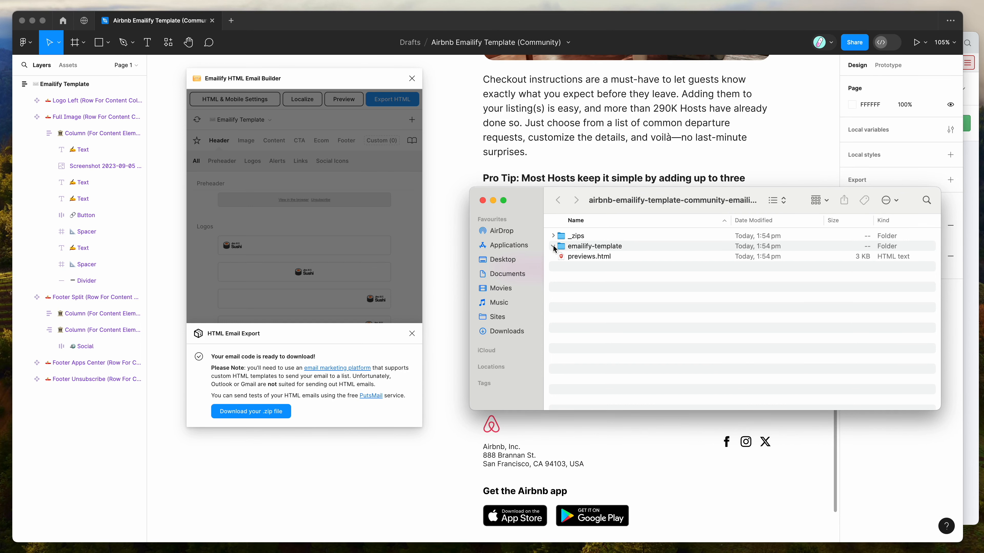
pyautogui.click(581, 288)
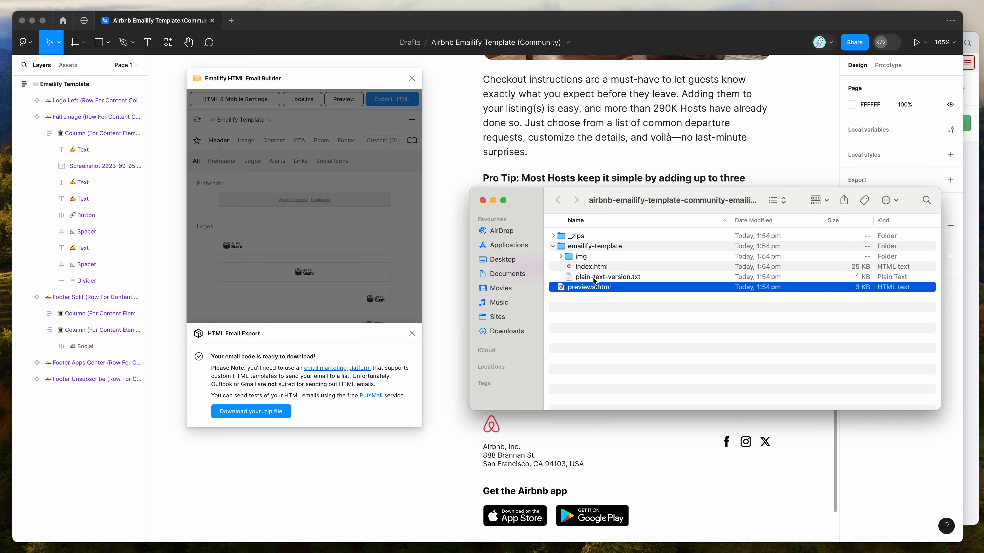
pyautogui.click(594, 267)
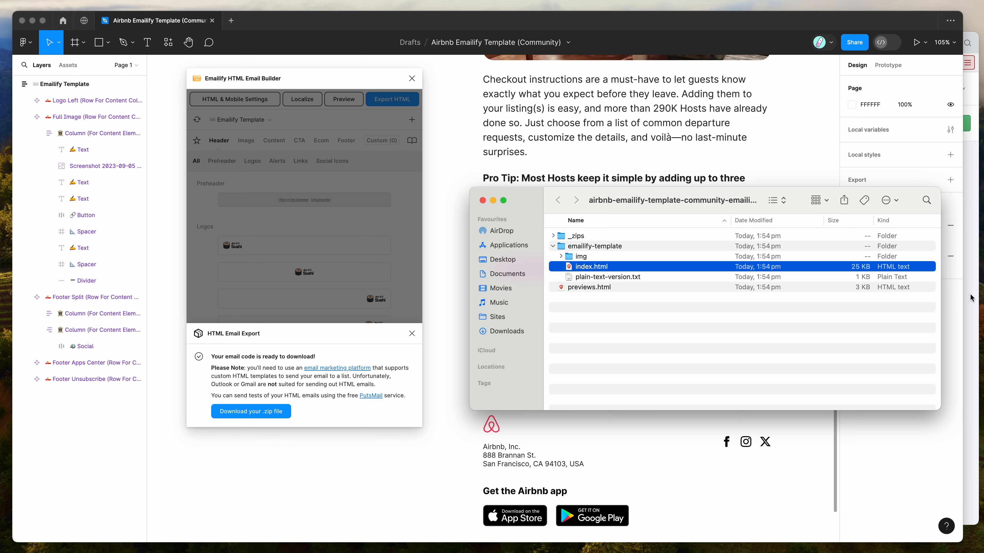
# Switch to the web browser and open the exported previews.html file in a new tab
pyautogui.moveTo(658, 199); pyautogui.dragTo(826, 281)
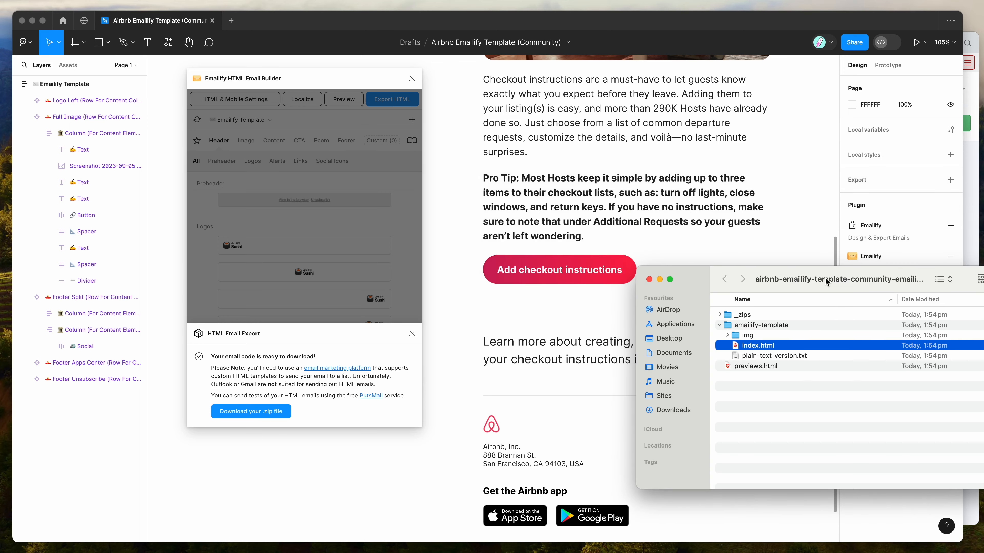
pyautogui.click(972, 234)
pyautogui.press('super+t')
pyautogui.click(981, 384)
pyautogui.moveTo(754, 365); pyautogui.dragTo(519, 248)
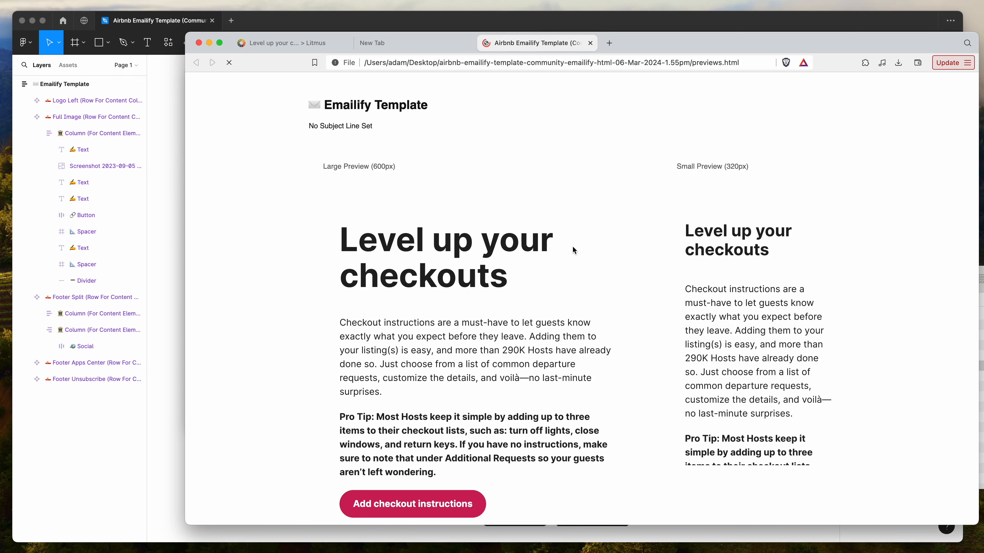
# Check the live text and layout of the exported email in the 600px and 320px previews
pyautogui.moveTo(572, 250); pyautogui.dragTo(530, 314)
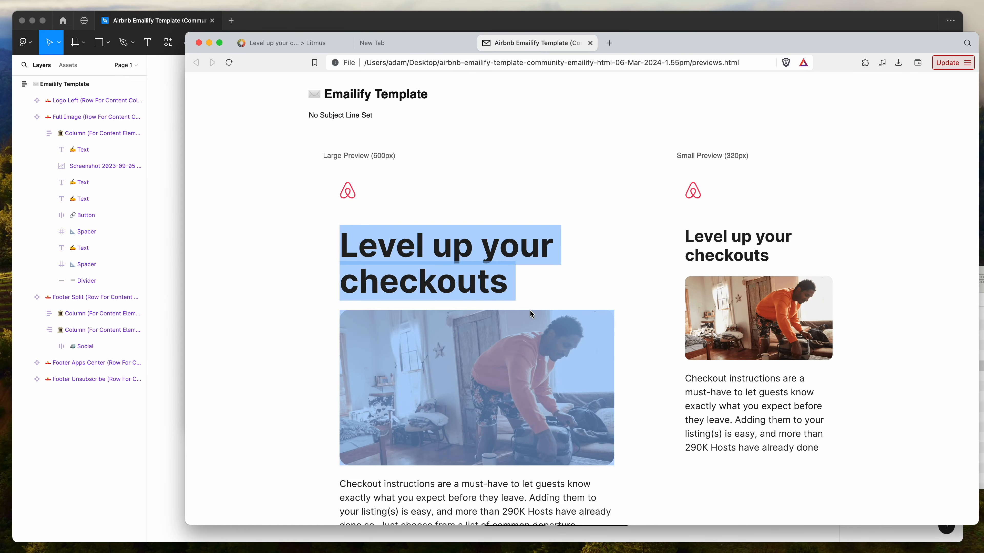
pyautogui.click(437, 241)
pyautogui.moveTo(435, 241); pyautogui.dragTo(527, 270)
pyautogui.click(531, 270)
pyautogui.moveTo(692, 237); pyautogui.dragTo(720, 258)
pyautogui.scroll(-8, 718, 264)
pyautogui.scroll(5, 717, 282)
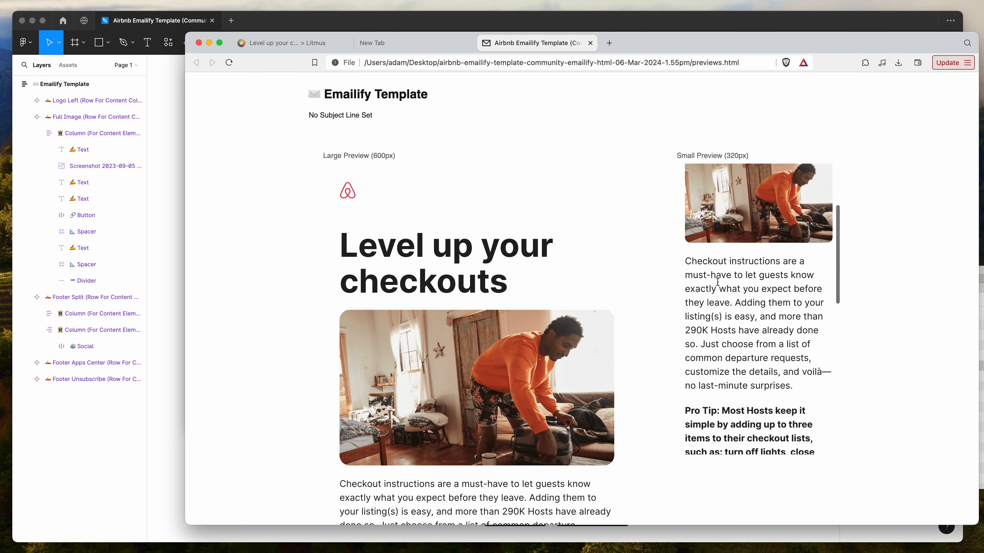
# Look through the full 600px email preview down to the footer and back to the header
pyautogui.scroll(2, 717, 282)
pyautogui.scroll(-10, 505, 271)
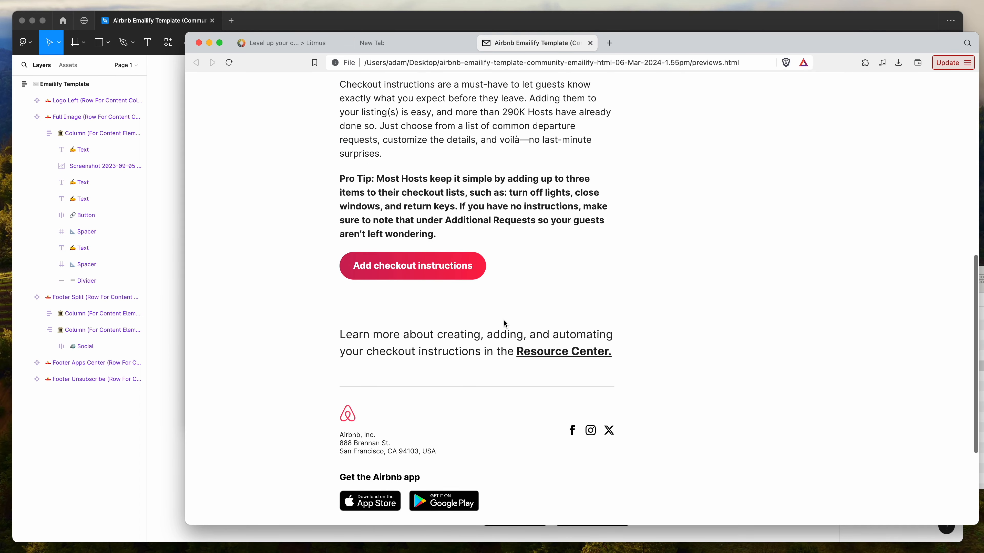
pyautogui.scroll(12, 505, 323)
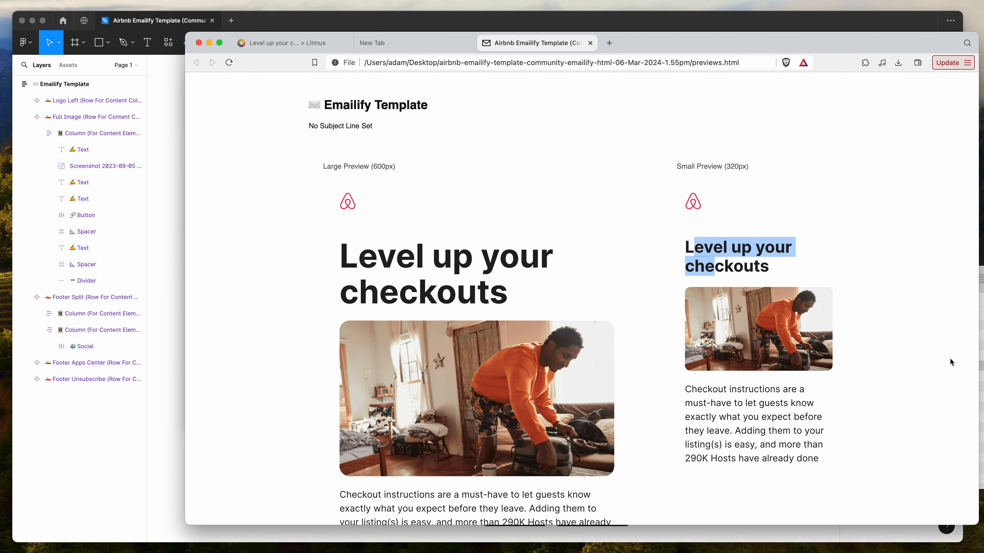
# Switch to the file browser, enter the emailify-template folder and open index.html in the web browser
pyautogui.click(981, 339)
pyautogui.click(758, 328)
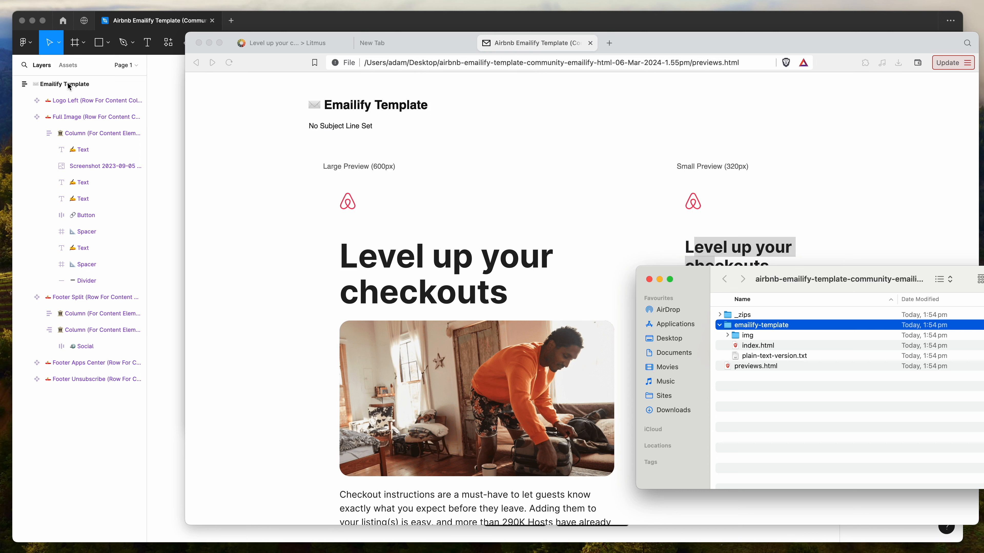
pyautogui.doubleClick(747, 325)
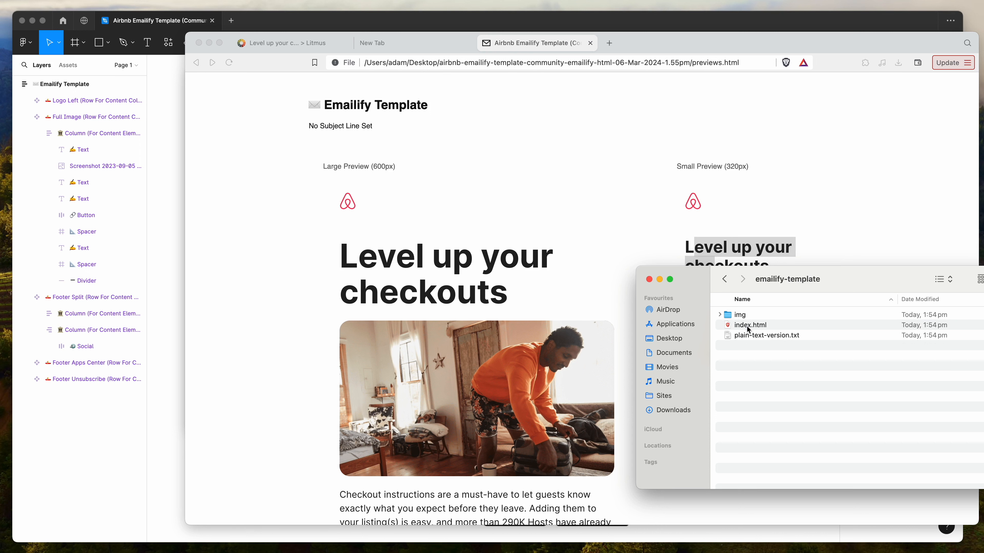
pyautogui.click(761, 329)
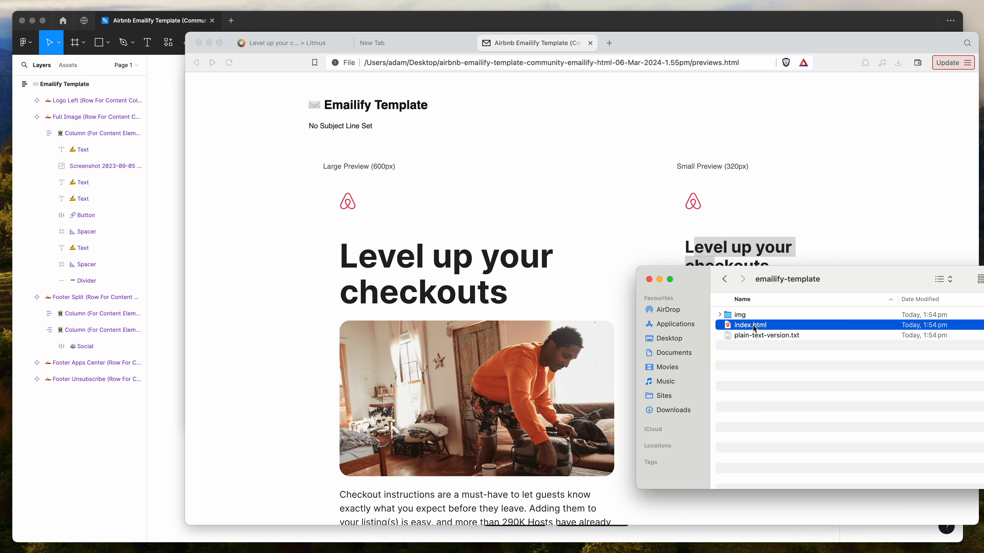
pyautogui.moveTo(837, 213); pyautogui.dragTo(837, 214)
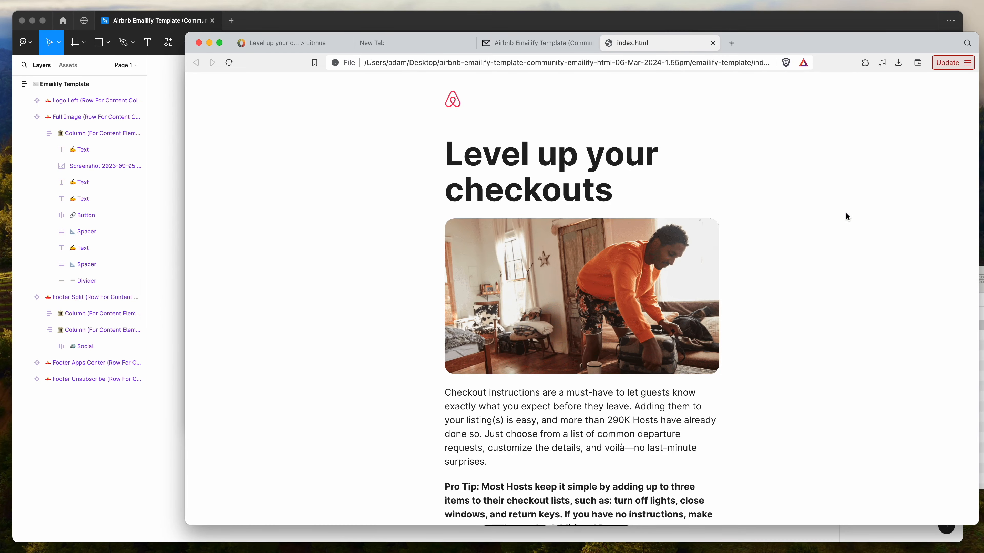
# Examine the text, images and gradient button in index.html by highlighting parts of the email from header to button
pyautogui.moveTo(438, 98); pyautogui.dragTo(639, 240)
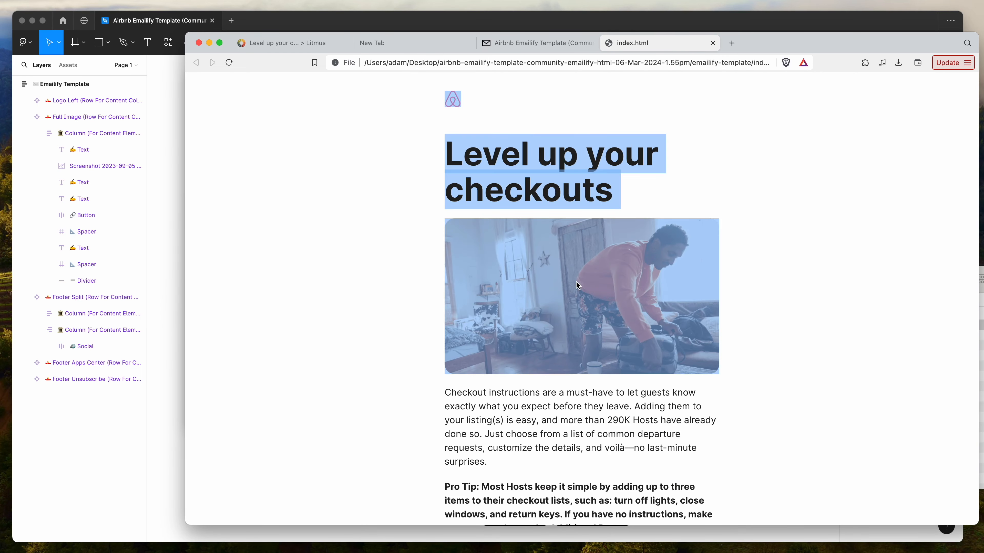
pyautogui.scroll(-7, 576, 282)
pyautogui.scroll(-2, 675, 432)
pyautogui.moveTo(718, 471); pyautogui.dragTo(663, 189)
pyautogui.scroll(10, 482, 150)
pyautogui.click(664, 189)
pyautogui.scroll(-6, 448, 266)
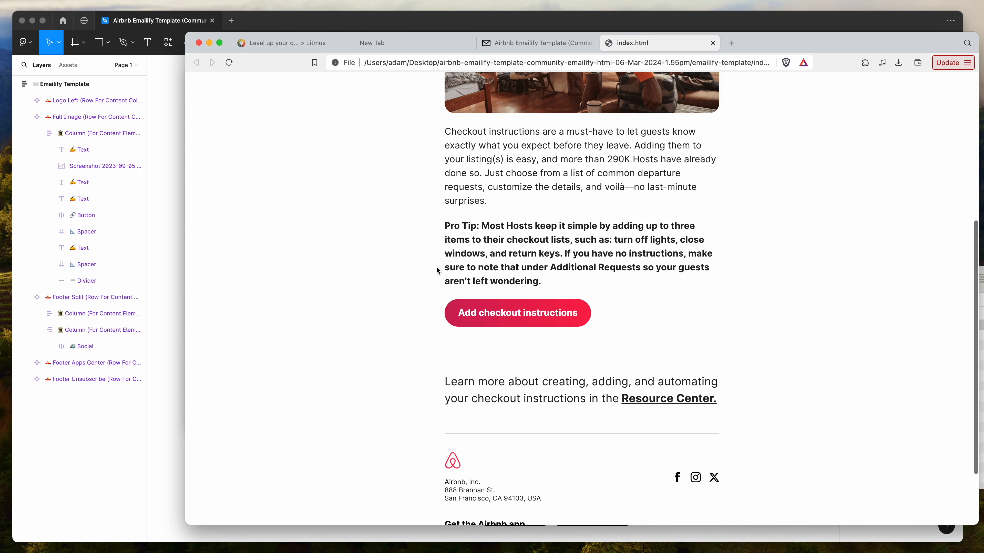
pyautogui.moveTo(606, 339); pyautogui.dragTo(480, 233)
pyautogui.click(569, 383)
pyautogui.click(479, 233)
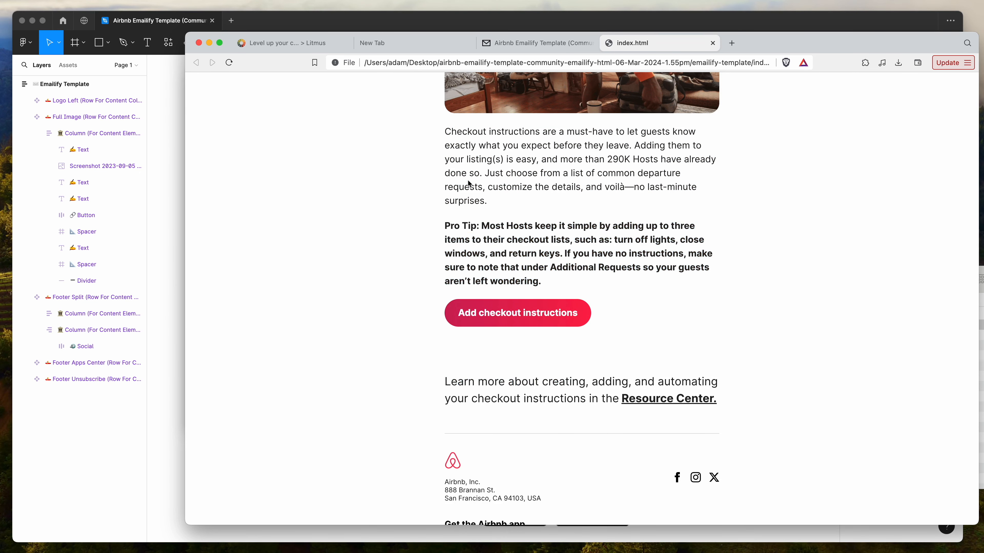
# Switch to the open Litmus page and review the email's desktop client previews
pyautogui.click(308, 44)
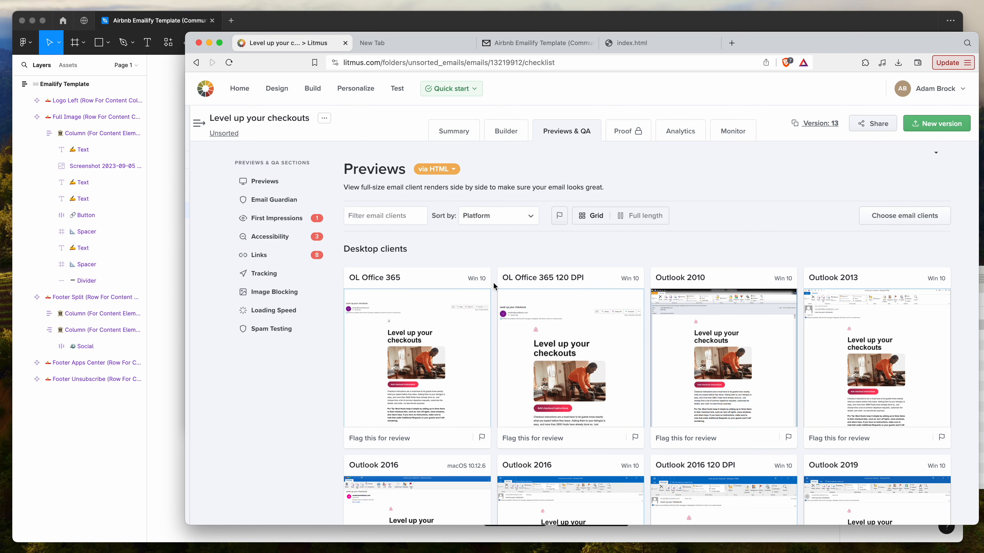
pyautogui.scroll(-2, 494, 286)
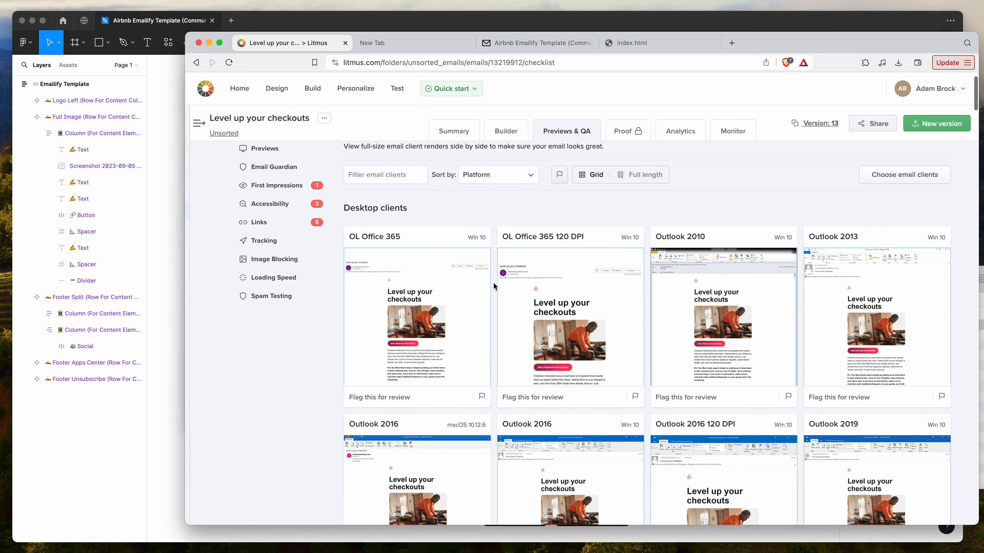
pyautogui.scroll(1, 494, 286)
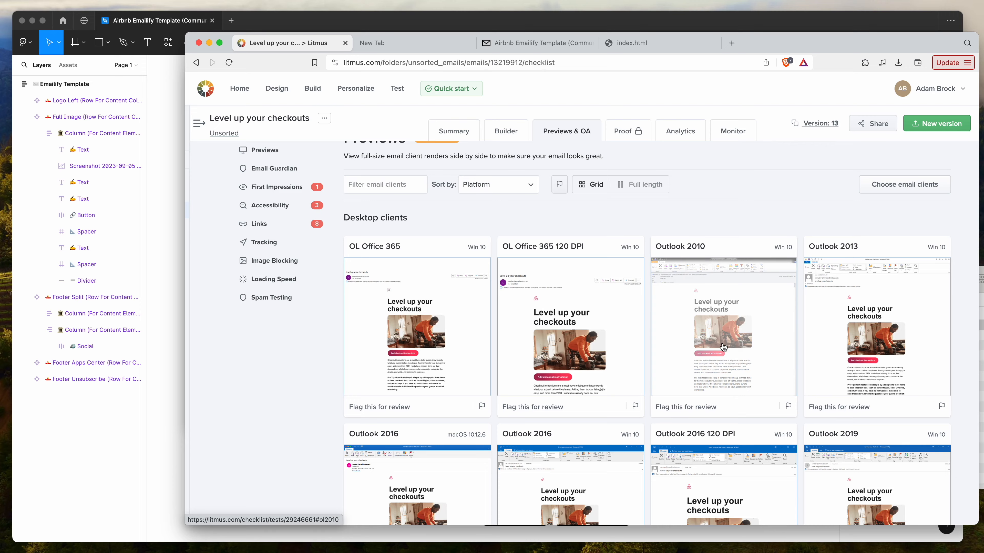
pyautogui.scroll(-3, 722, 346)
pyautogui.scroll(-1, 718, 297)
pyautogui.scroll(2, 678, 276)
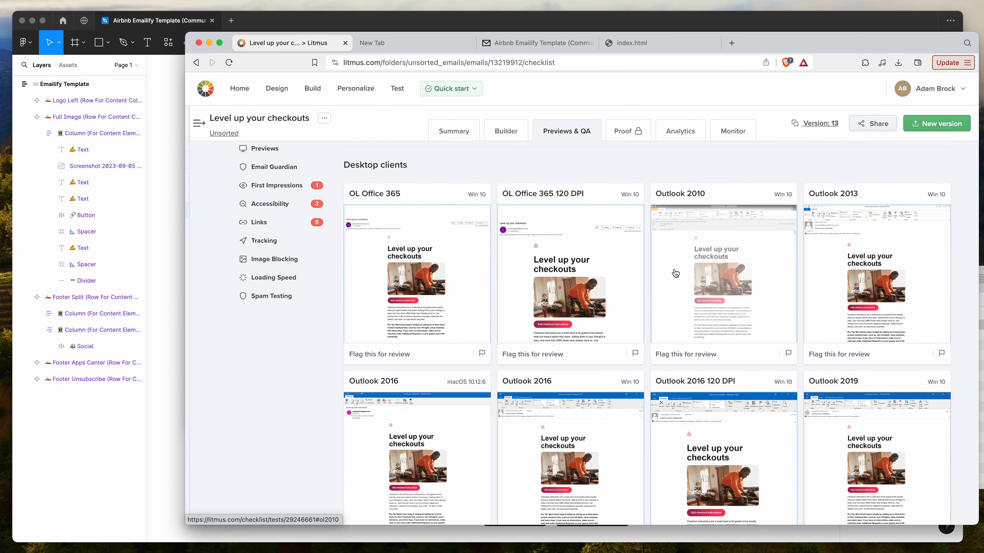
# Open the Outlook 2010 preview in detail and examine the header, rounded image and gradient button
pyautogui.click(715, 279)
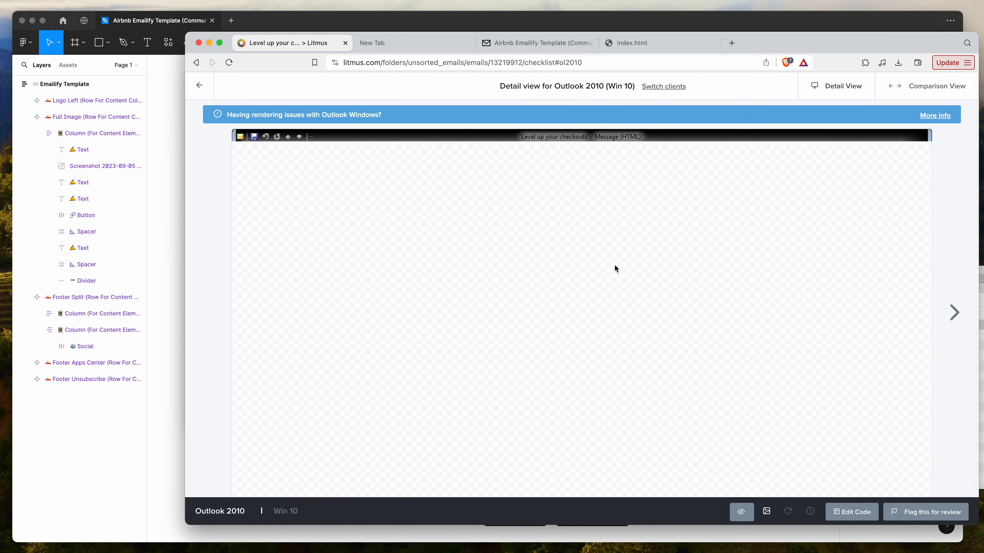
pyautogui.scroll(-6, 518, 266)
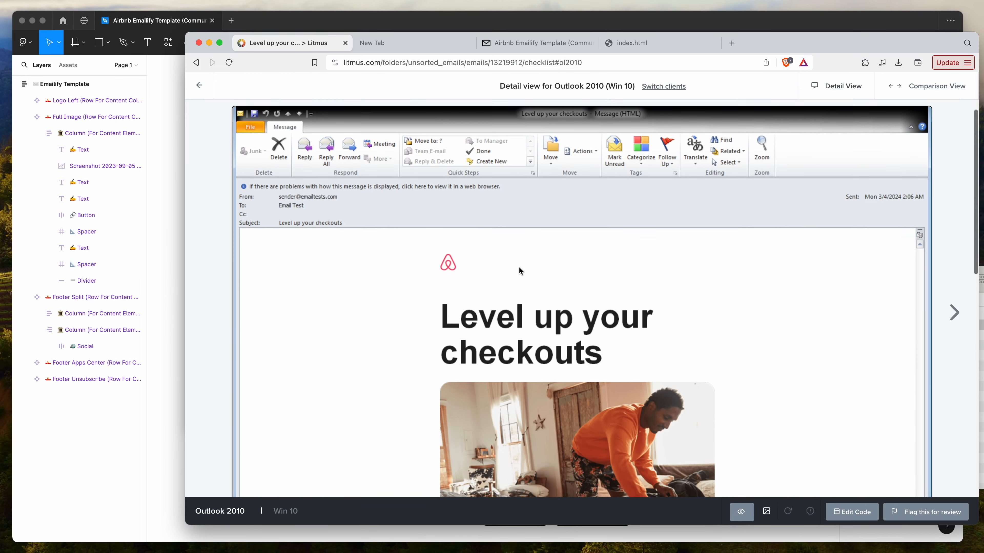
pyautogui.scroll(-3, 518, 266)
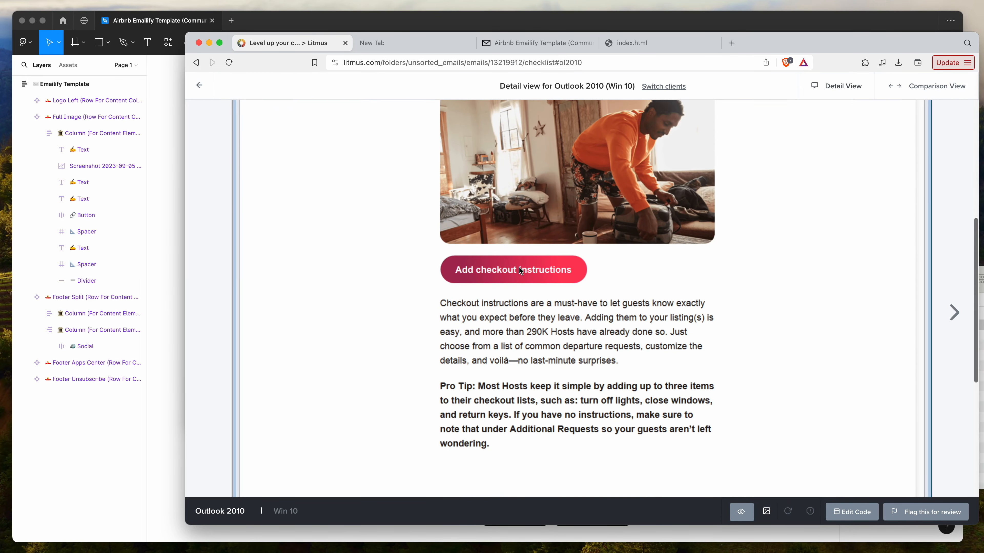
pyautogui.scroll(10, 518, 266)
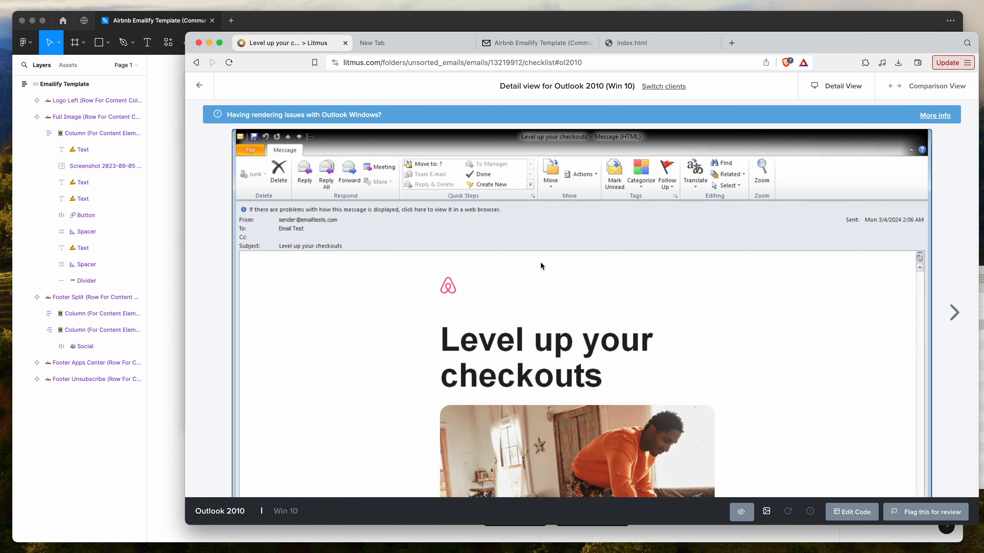
pyautogui.scroll(-6, 540, 261)
pyautogui.scroll(-1, 542, 266)
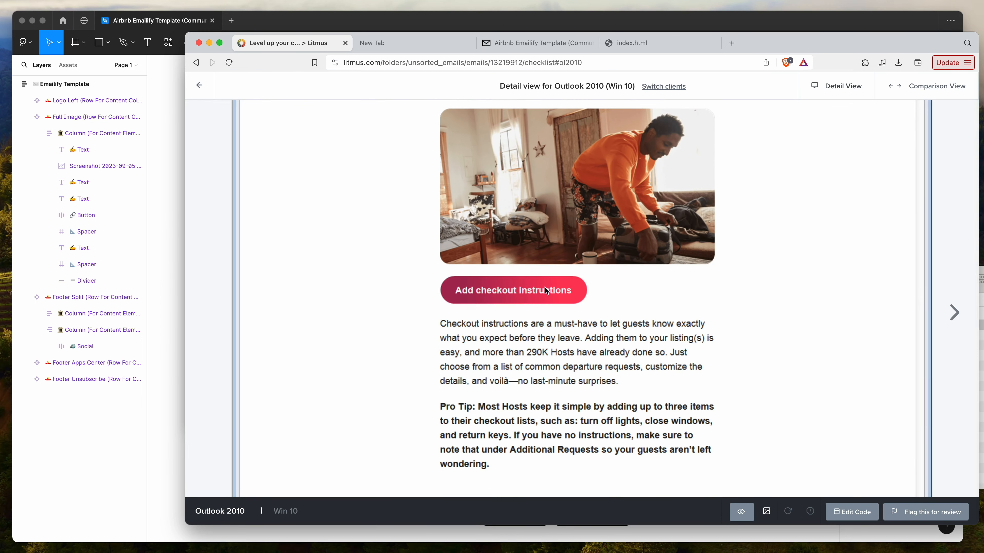
pyautogui.scroll(-1, 542, 289)
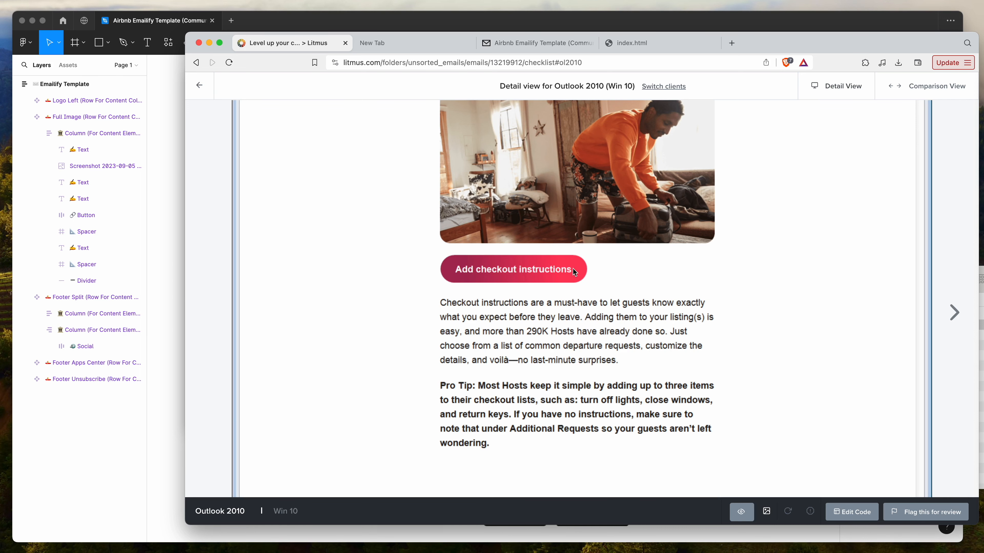
# Compare the content and button in index.html with the Outlook 2010 rendering, and return to the Litmus client overview
pyautogui.click(666, 49)
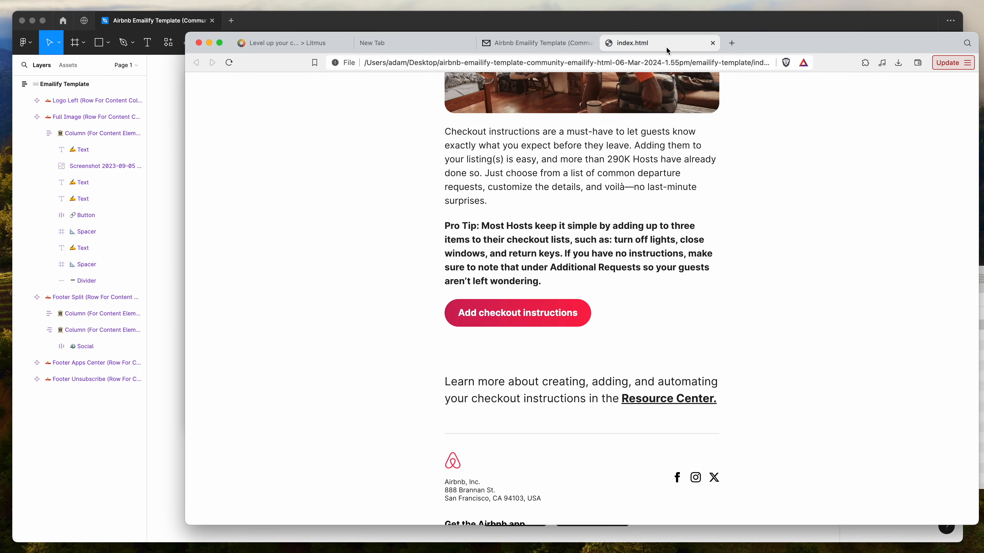
pyautogui.moveTo(444, 202); pyautogui.dragTo(616, 341)
pyautogui.click(511, 208)
pyautogui.click(317, 44)
pyautogui.scroll(-1, 458, 206)
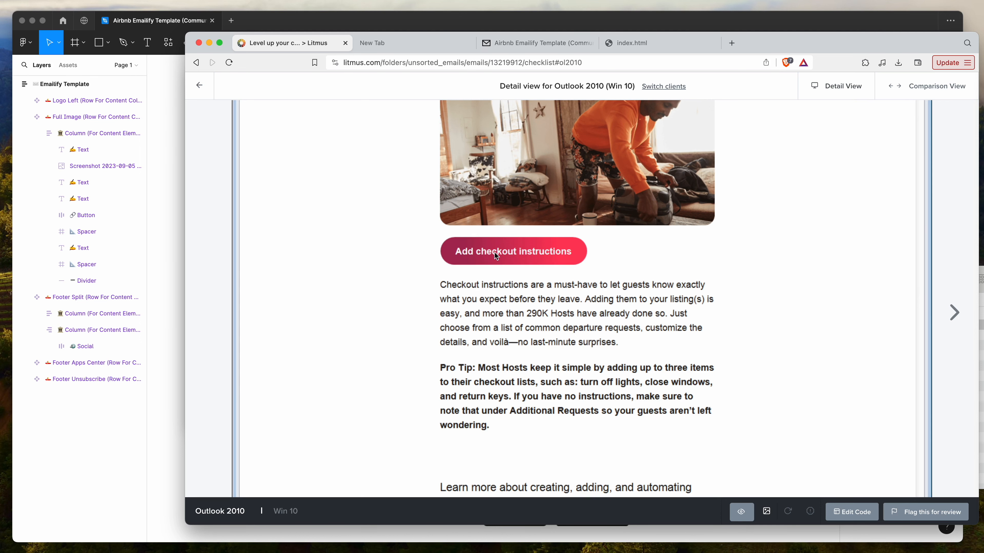
pyautogui.scroll(10, 545, 255)
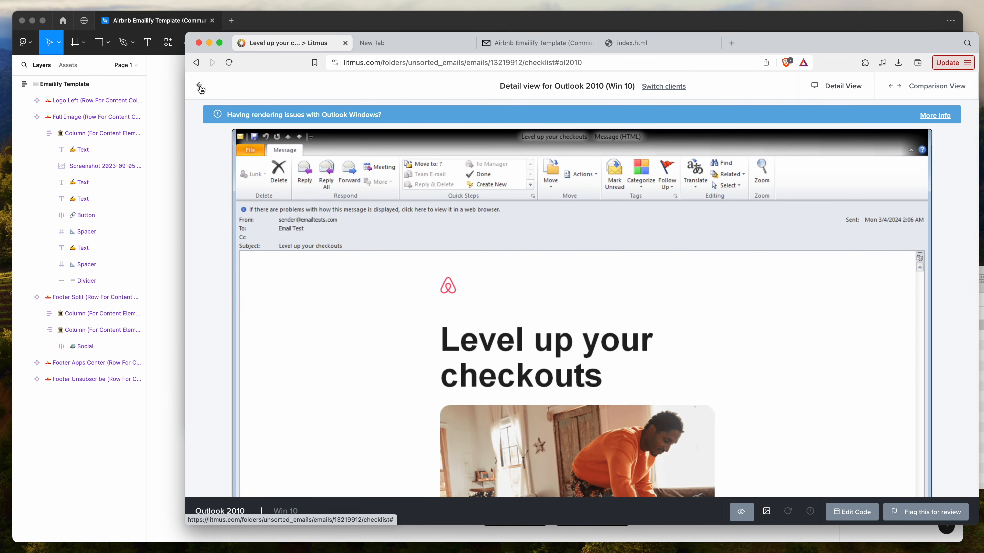
pyautogui.click(198, 87)
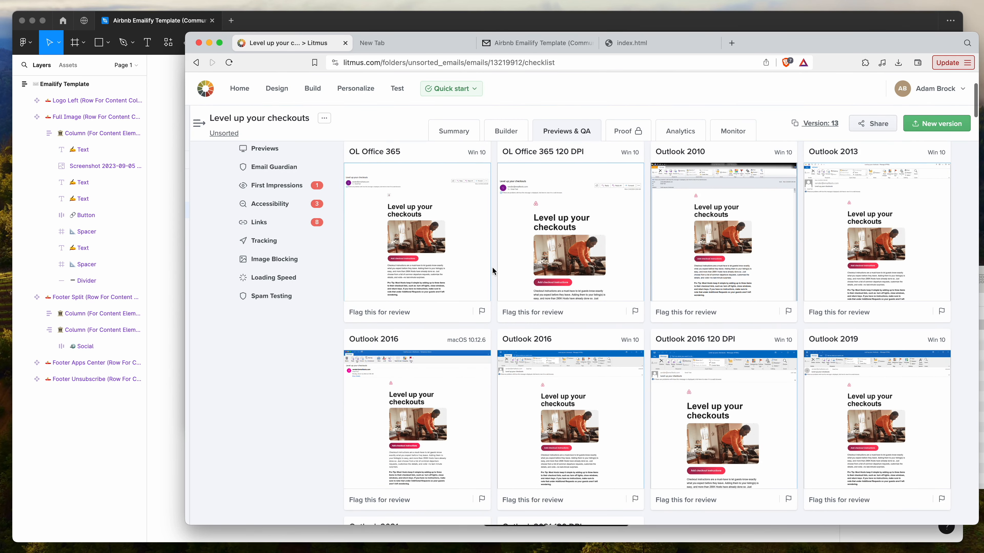
# Review the remaining Outlook previews and the mobile client previews in the overview
pyautogui.scroll(-4, 433, 272)
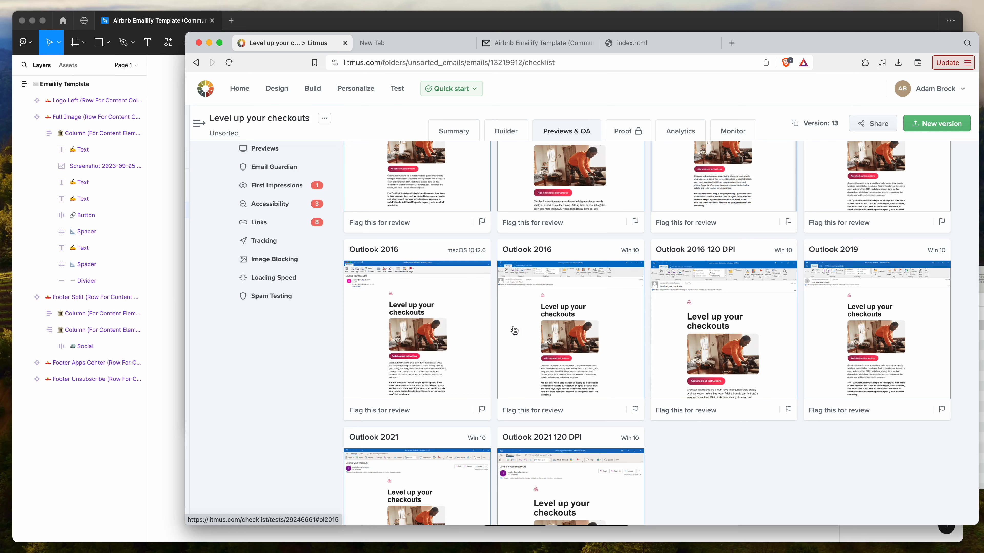
pyautogui.scroll(-1, 841, 314)
pyautogui.scroll(-3, 841, 314)
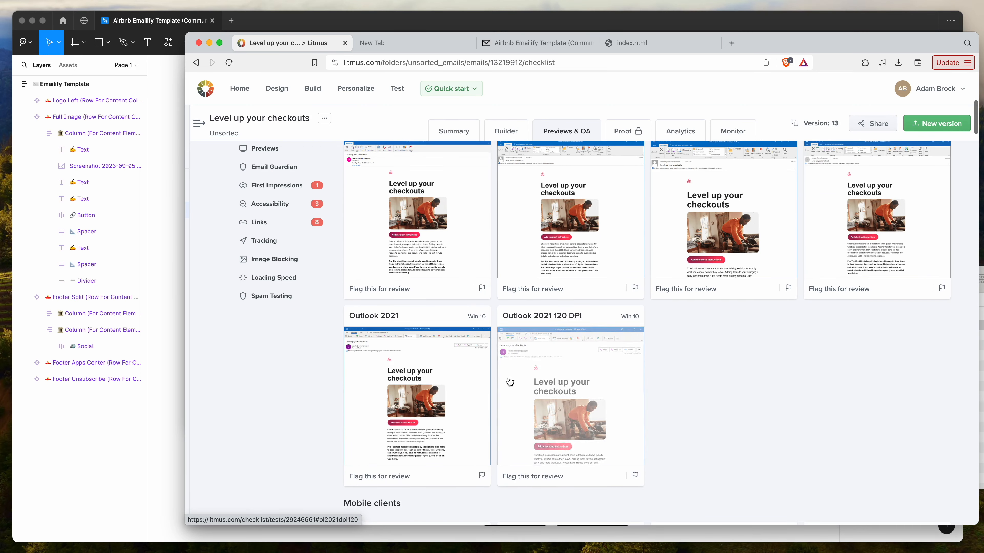
pyautogui.scroll(-7, 444, 390)
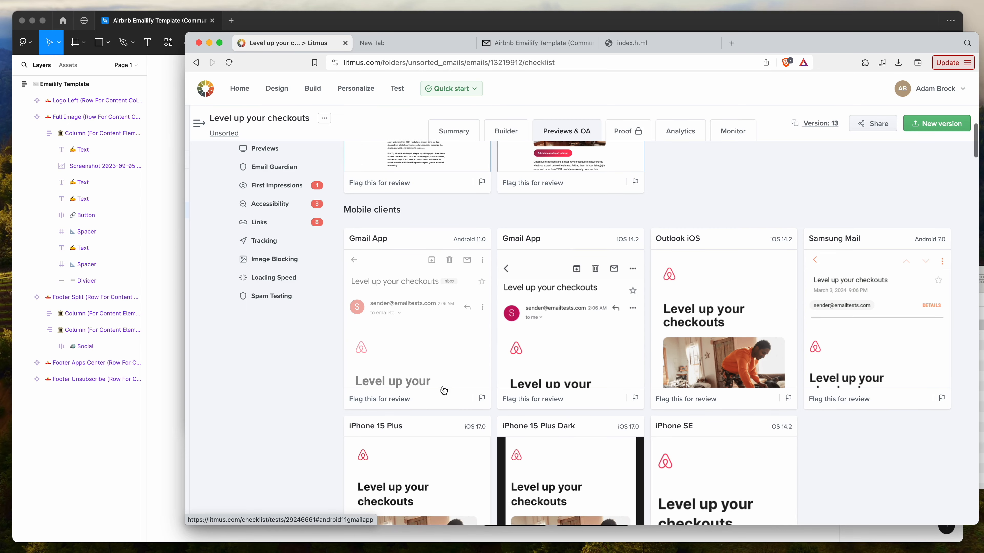
# Open the Outlook iOS preview to check the email's mobile rendering, and return to the overview
pyautogui.scroll(-1, 717, 304)
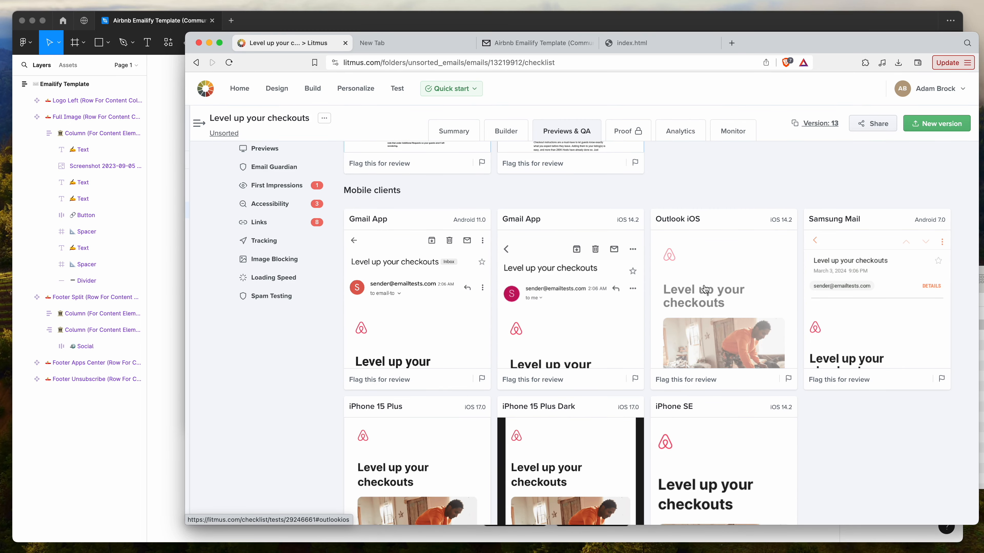
pyautogui.click(718, 325)
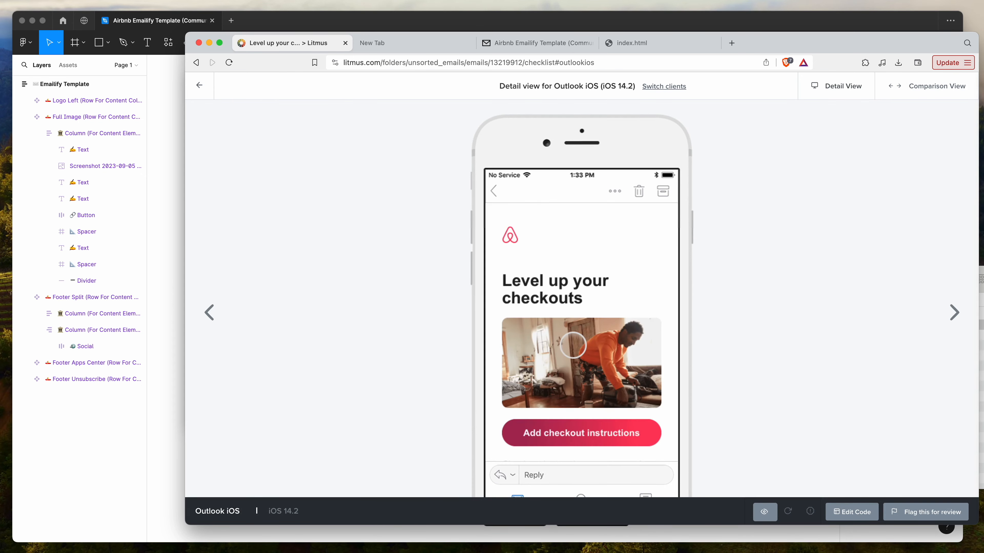
pyautogui.click(198, 86)
# Examine the email in the iPhone SE detail preview and compare its button with the original design in Figma
pyautogui.scroll(-5, 657, 224)
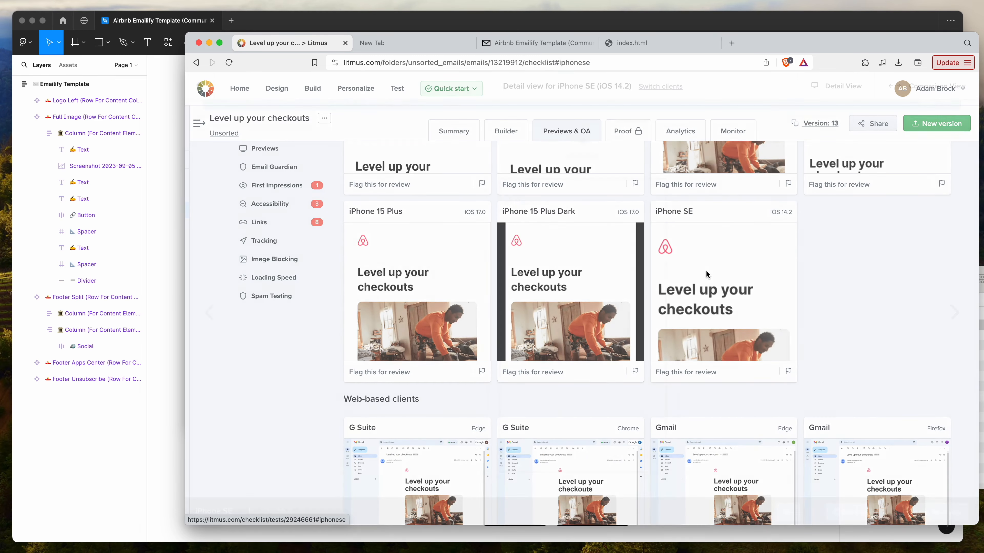
pyautogui.click(706, 270)
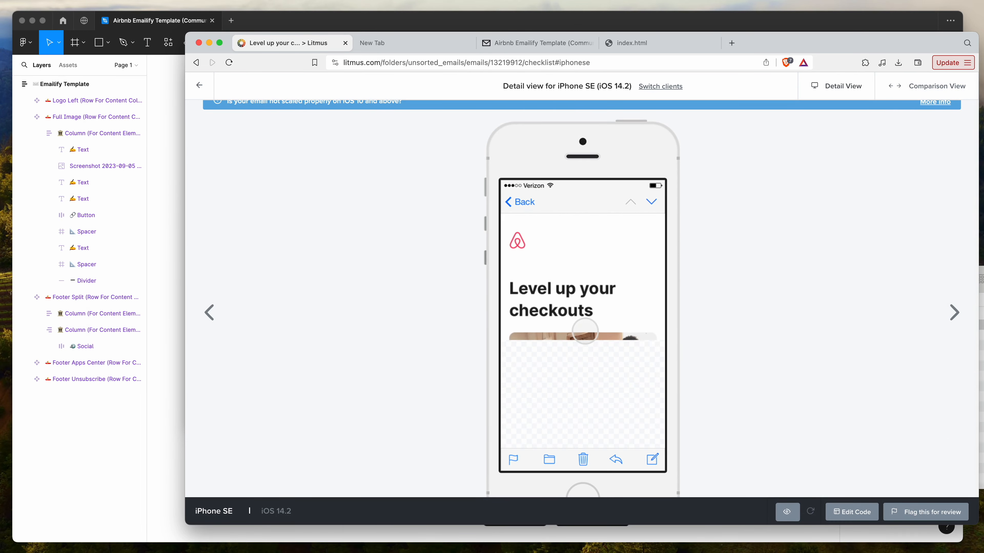
pyautogui.scroll(-3, 584, 339)
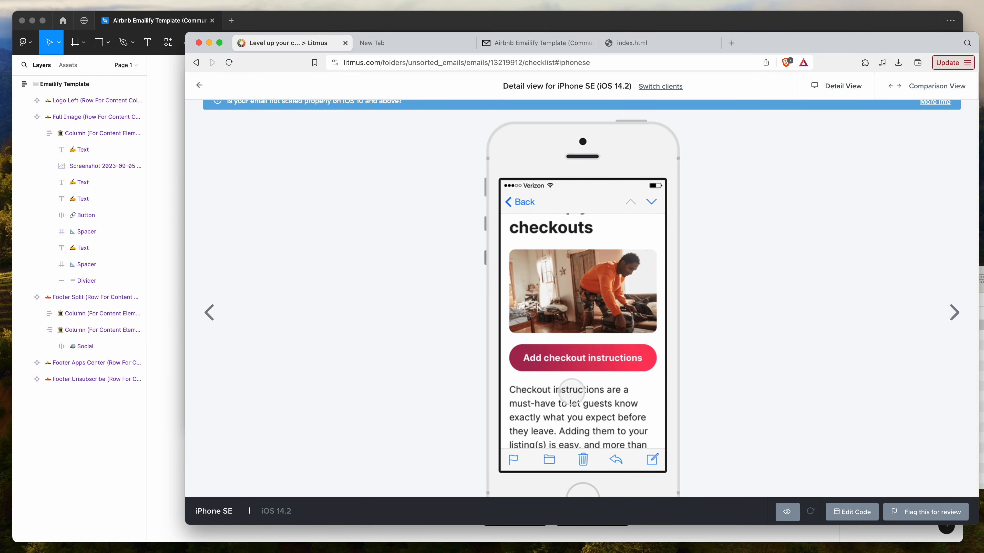
pyautogui.scroll(-1, 565, 358)
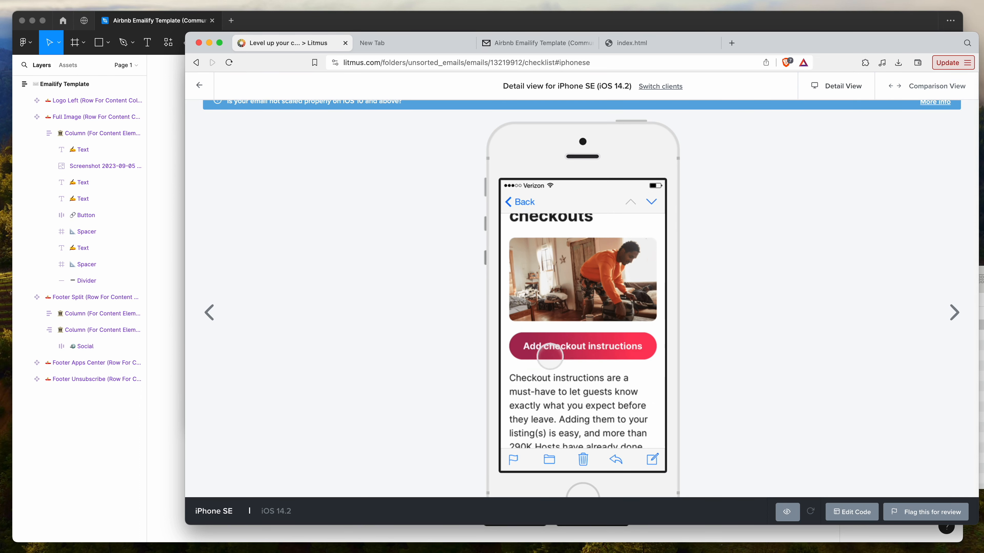
pyautogui.scroll(3, 580, 348)
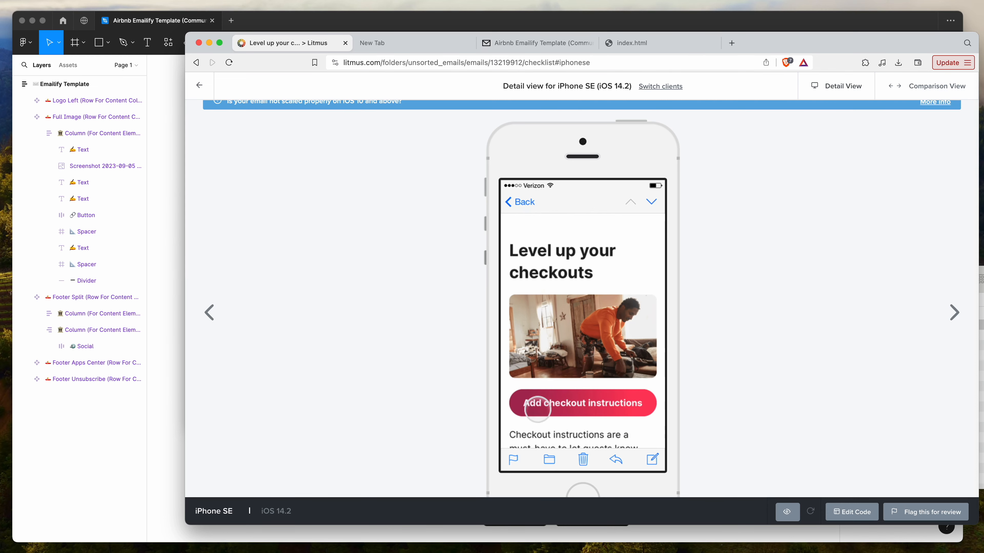
pyautogui.click(185, 432)
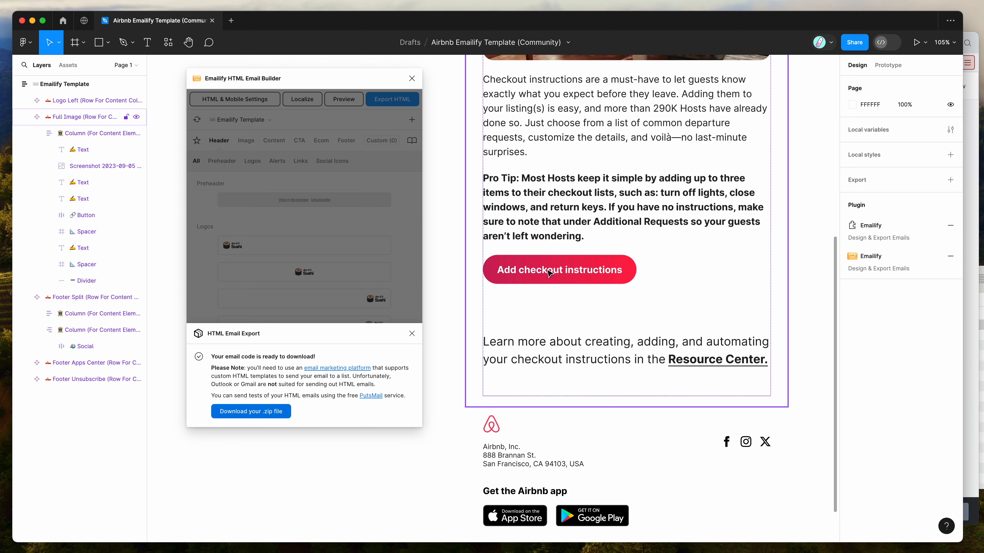
pyautogui.click(973, 275)
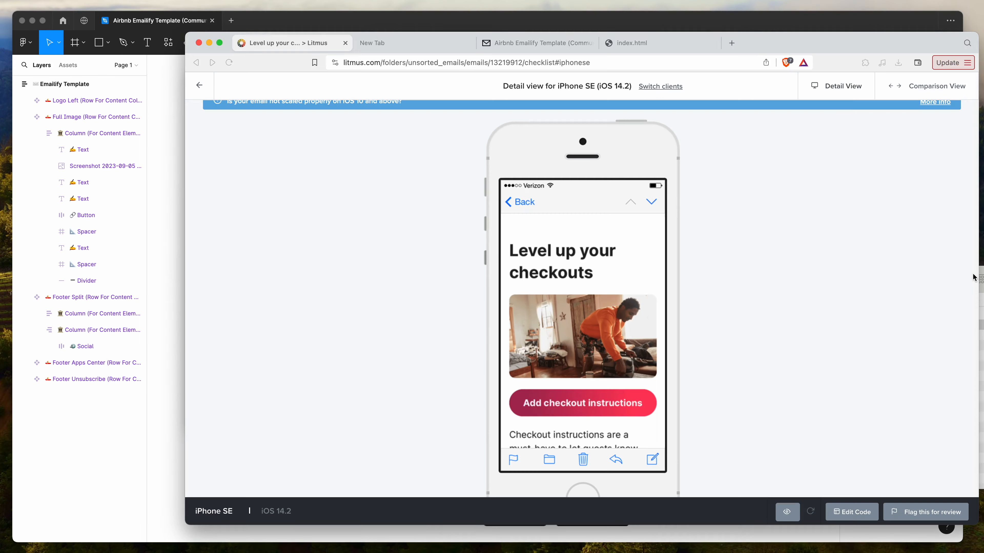
# Return to the client overview and review the G Suite, Gmail, Office 365, Outlook.com and Yahoo! Mail web-based previews
pyautogui.click(207, 86)
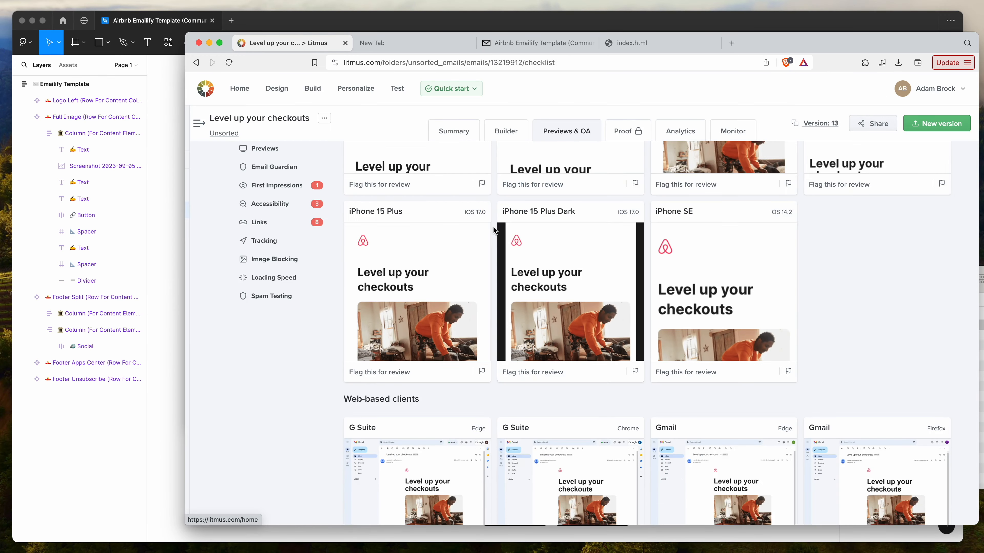
pyautogui.scroll(-5, 493, 229)
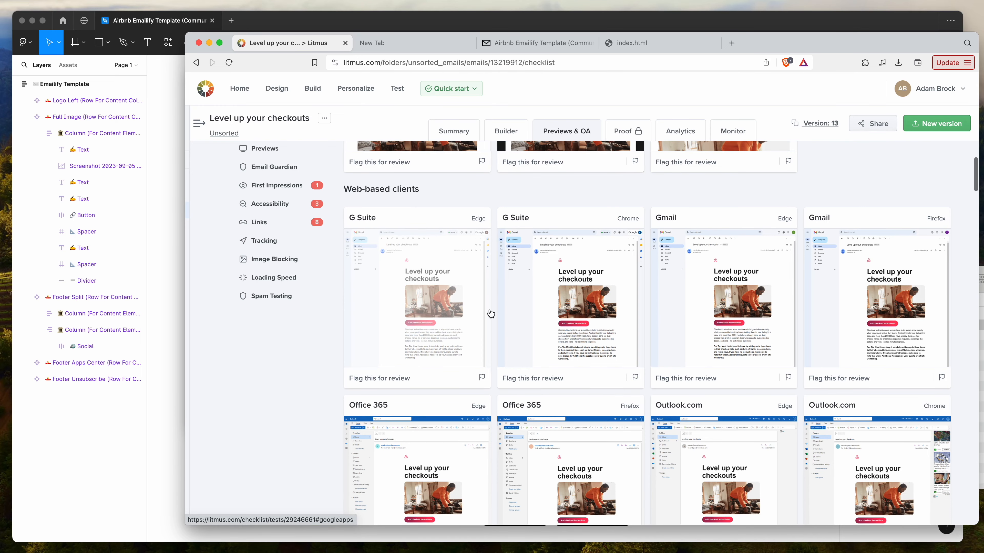
pyautogui.scroll(-3, 581, 279)
pyautogui.scroll(-3, 627, 266)
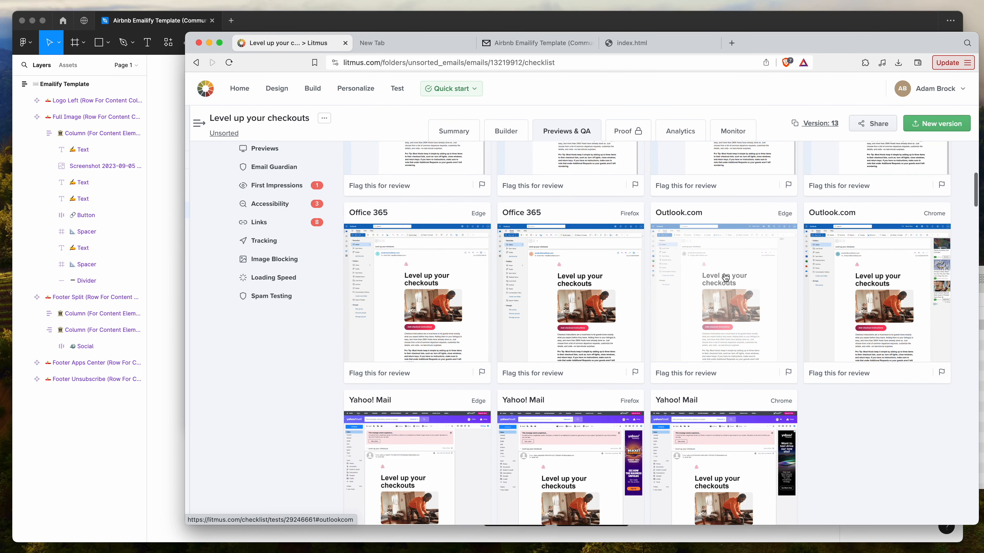
pyautogui.scroll(-3, 725, 278)
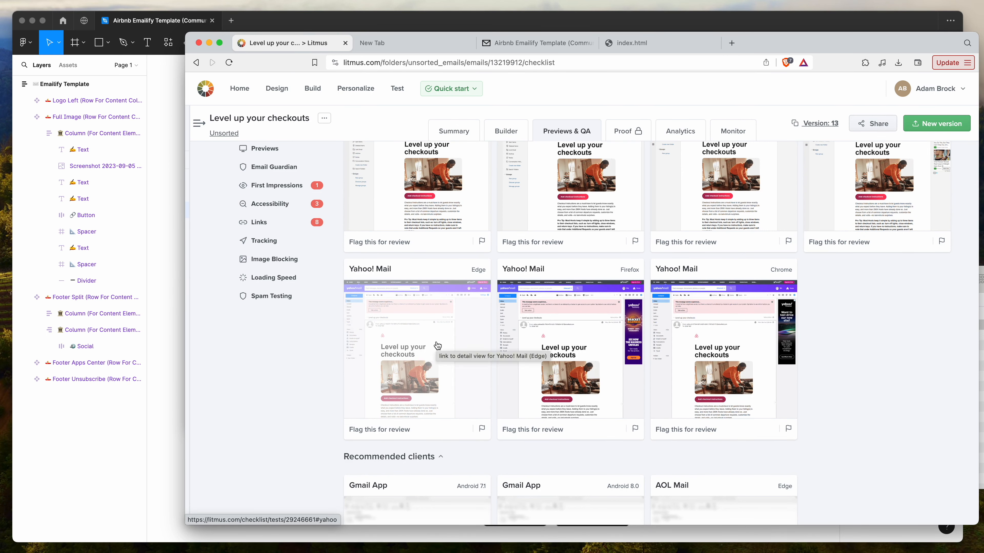
# Open the Yahoo! Mail (Chrome) detail preview and examine how the Add checkout instructions button is rendered
pyautogui.click(689, 342)
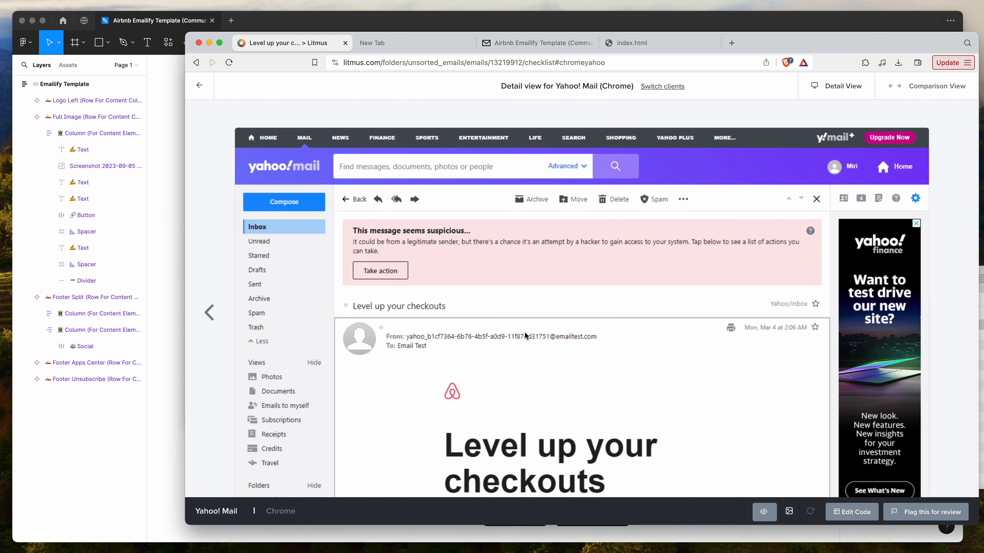
pyautogui.scroll(-10, 523, 335)
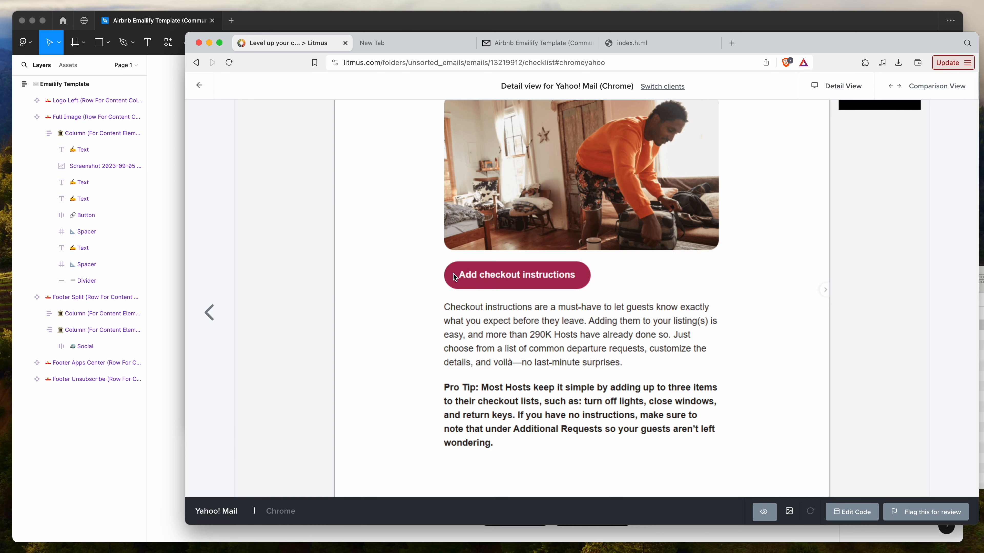
pyautogui.scroll(1, 481, 279)
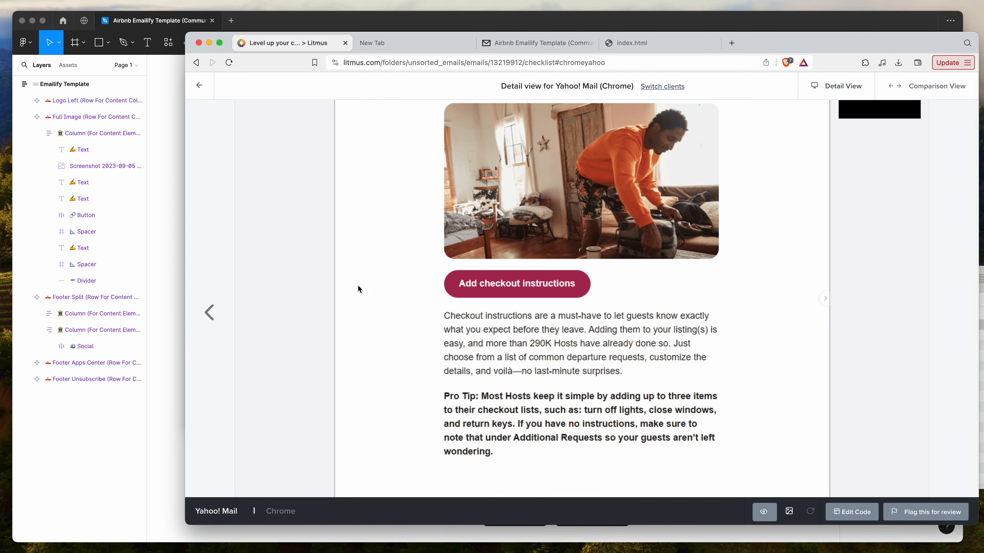
# Switch to Figma and inspect the first colour stop of the Add checkout instructions button's linear gradient fill
pyautogui.click(162, 342)
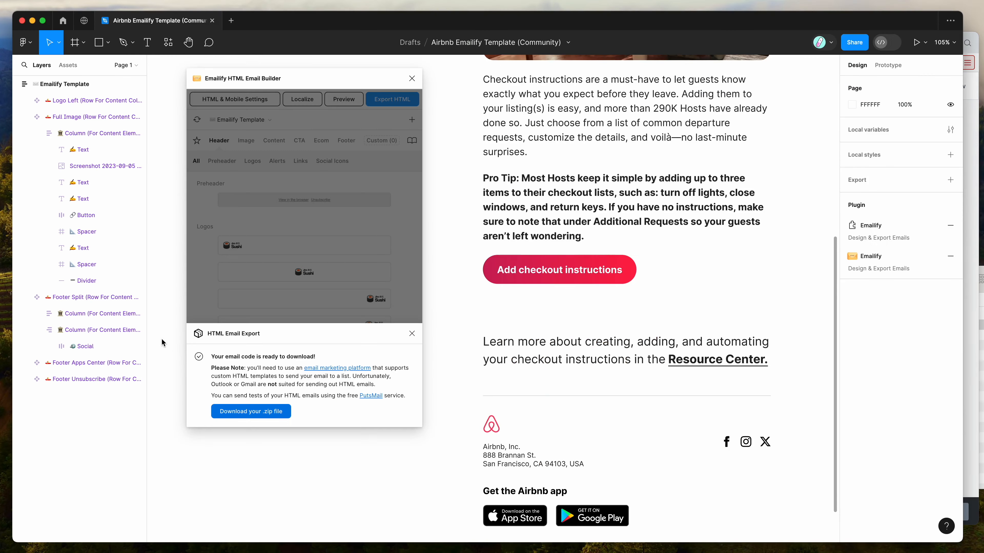
pyautogui.click(489, 272)
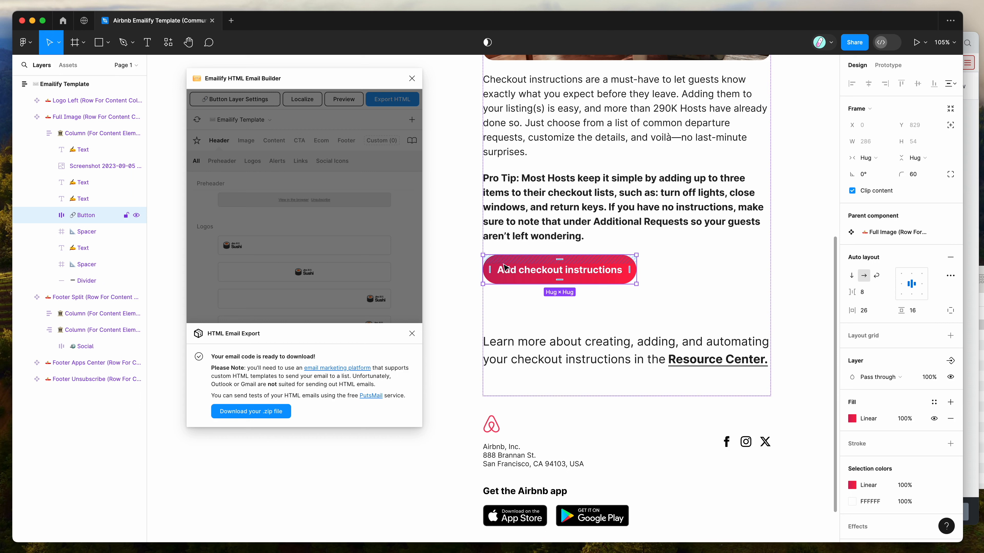
pyautogui.click(851, 418)
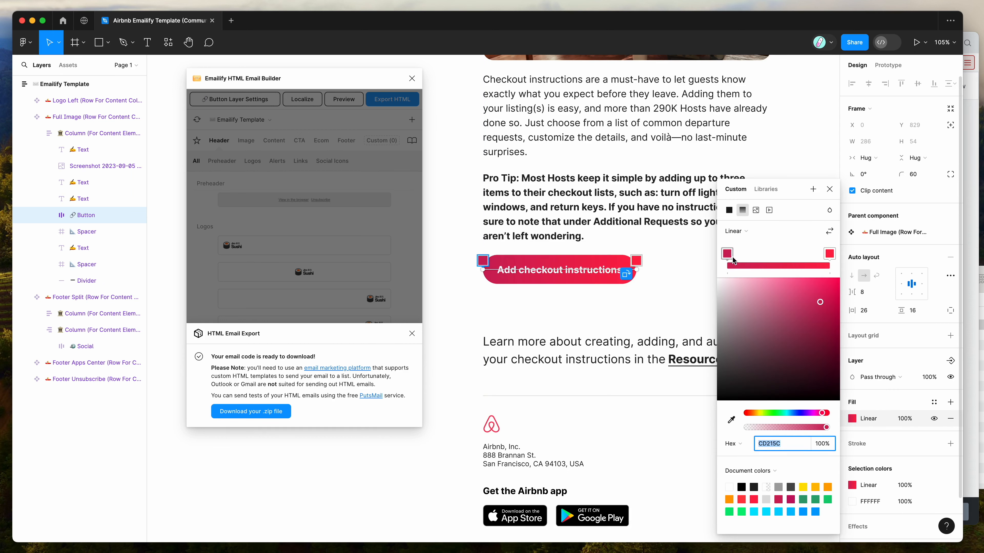
pyautogui.click(727, 255)
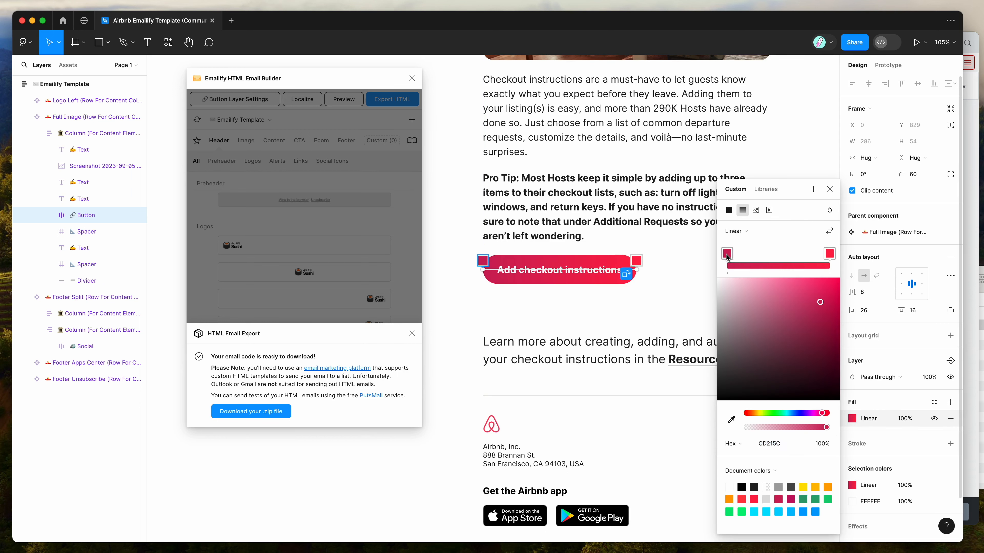
pyautogui.click(727, 254)
# Switch back to Litmus, recheck the button in the Yahoo! Mail preview, and return to the client overview
pyautogui.click(973, 40)
pyautogui.scroll(1, 727, 155)
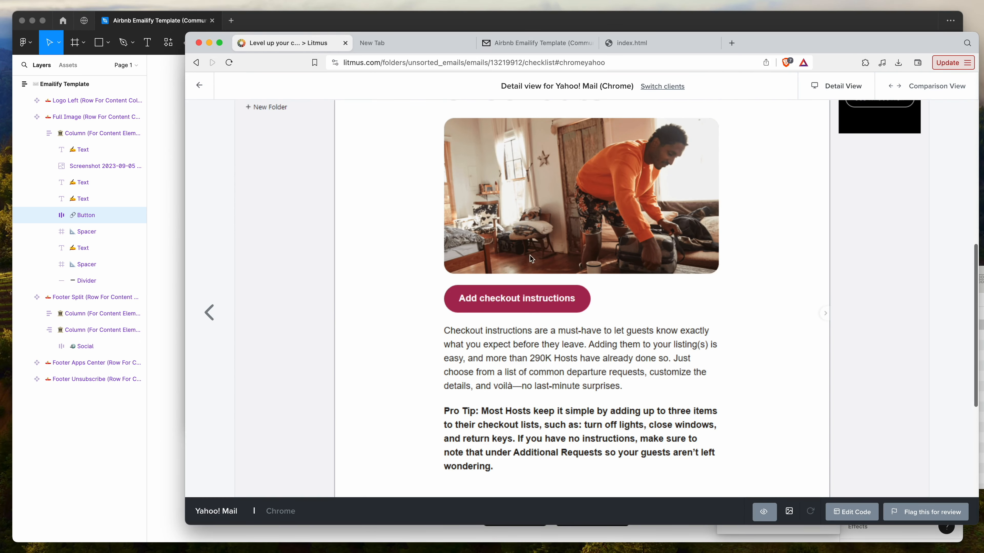
pyautogui.scroll(15, 535, 209)
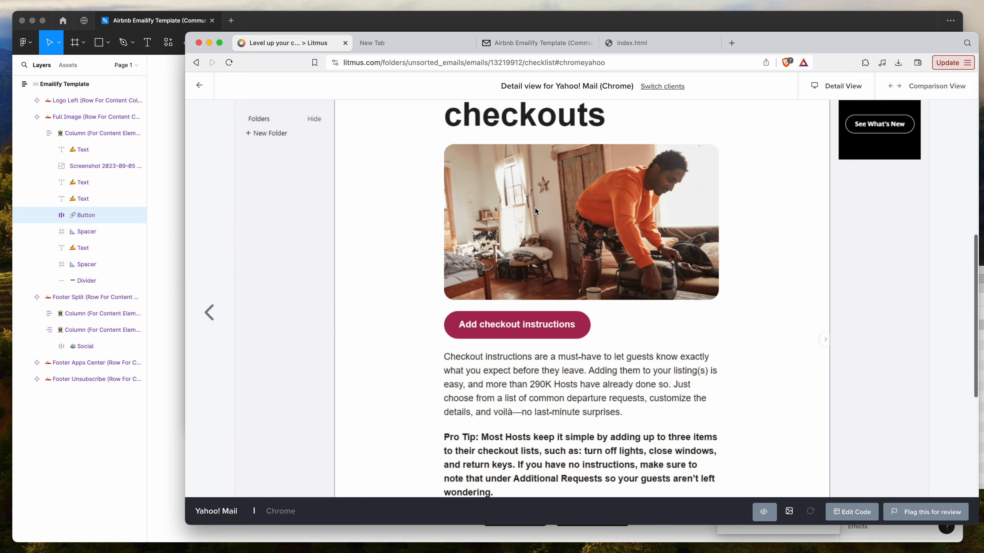
pyautogui.scroll(-4, 535, 211)
pyautogui.click(199, 85)
# Review the overview again from the web-based clients through the mobile clients up to the desktop Outlook previews
pyautogui.scroll(2, 556, 256)
pyautogui.scroll(5, 555, 255)
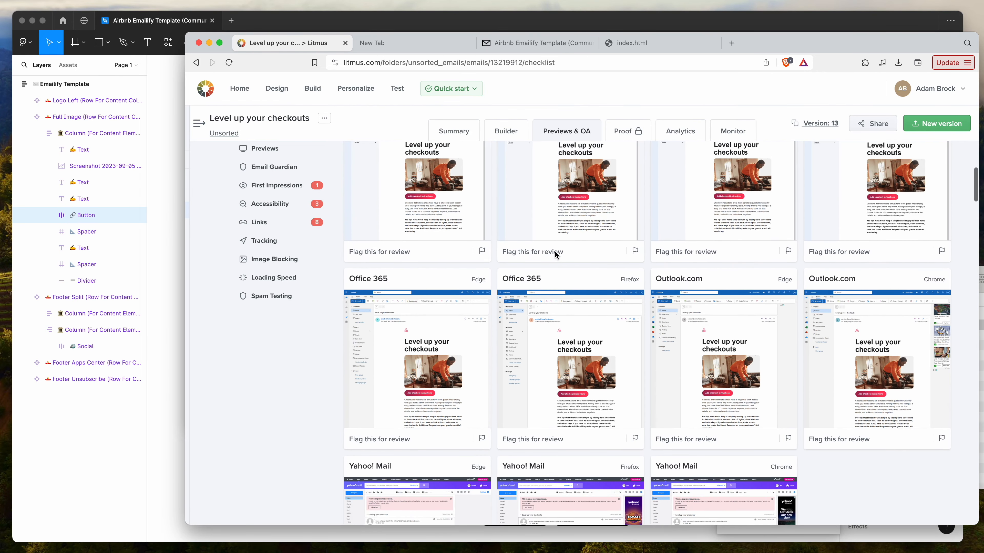
pyautogui.scroll(7, 556, 256)
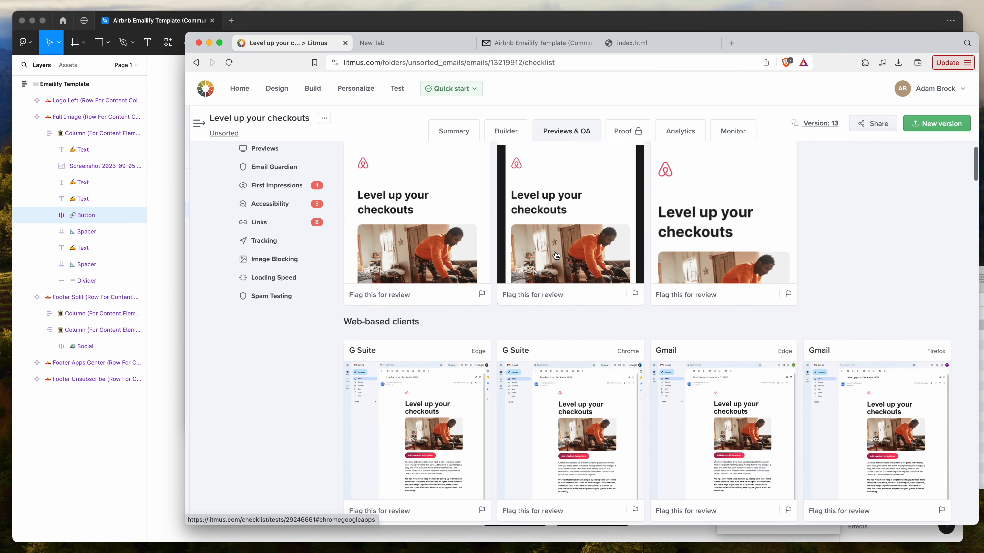
pyautogui.scroll(3, 494, 249)
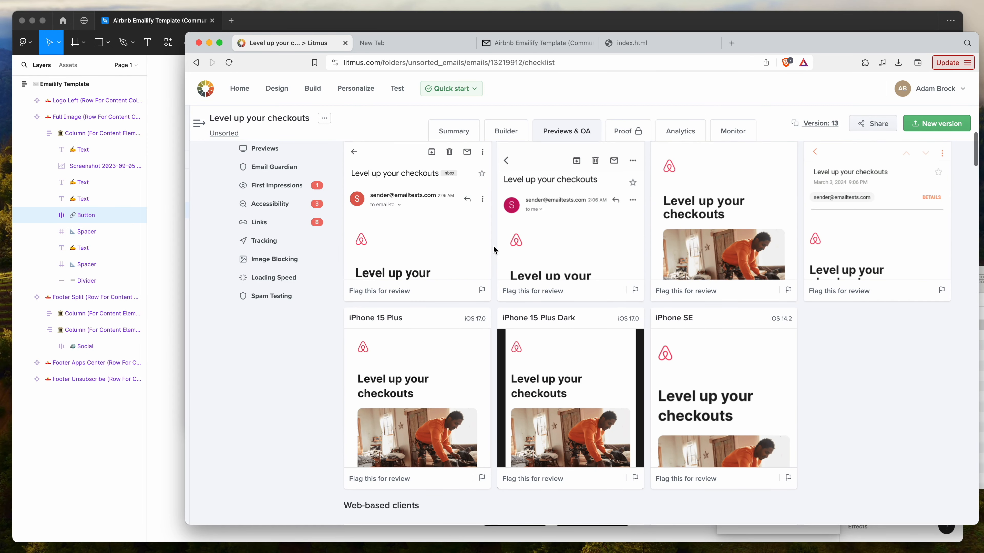
pyautogui.scroll(-2, 494, 249)
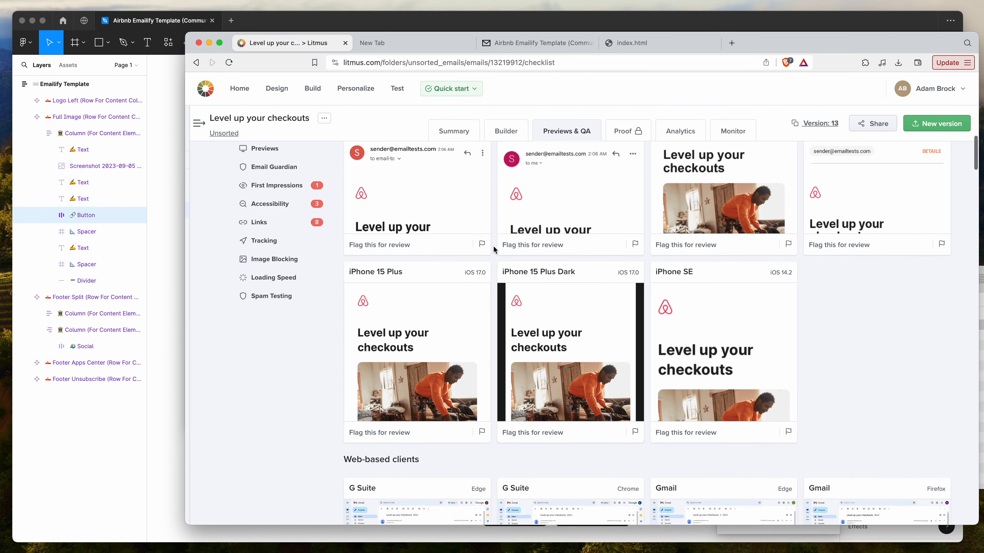
pyautogui.scroll(2, 494, 249)
pyautogui.scroll(2, 492, 245)
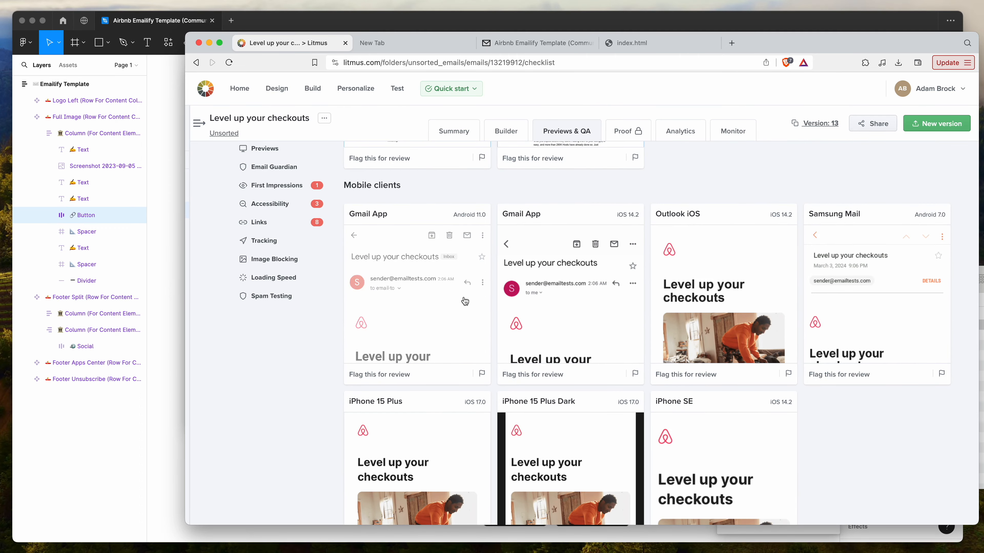
pyautogui.scroll(-1, 659, 445)
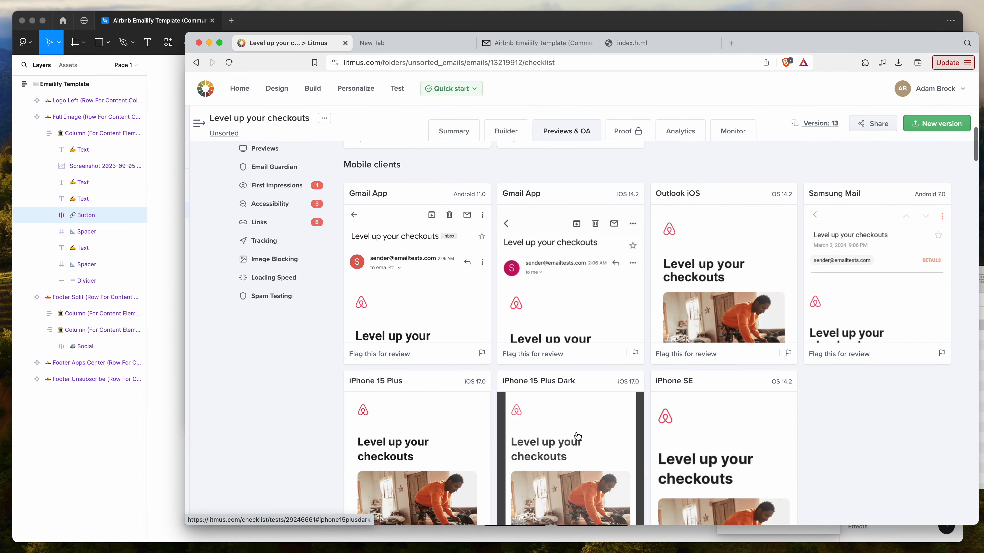
pyautogui.scroll(4, 578, 437)
pyautogui.scroll(3, 577, 434)
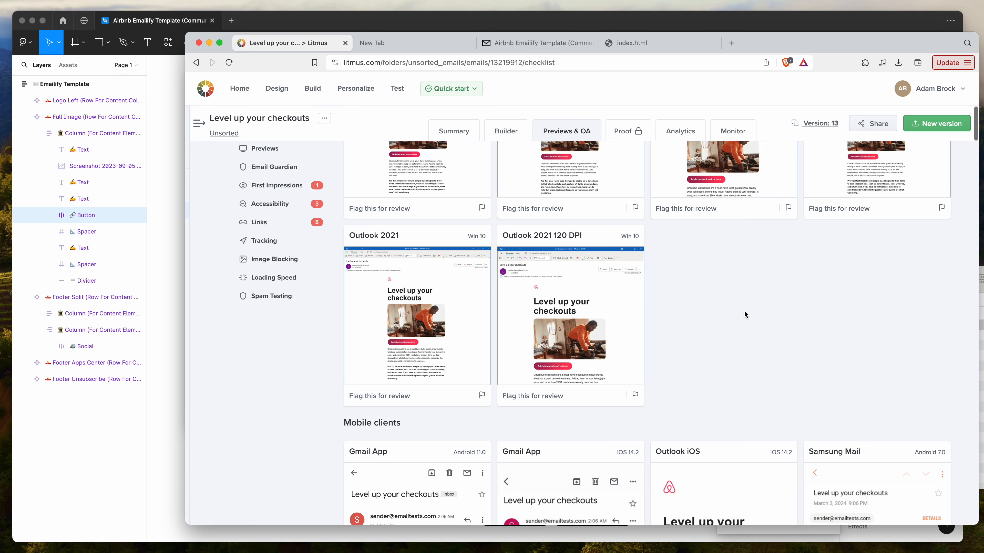
pyautogui.scroll(1, 649, 285)
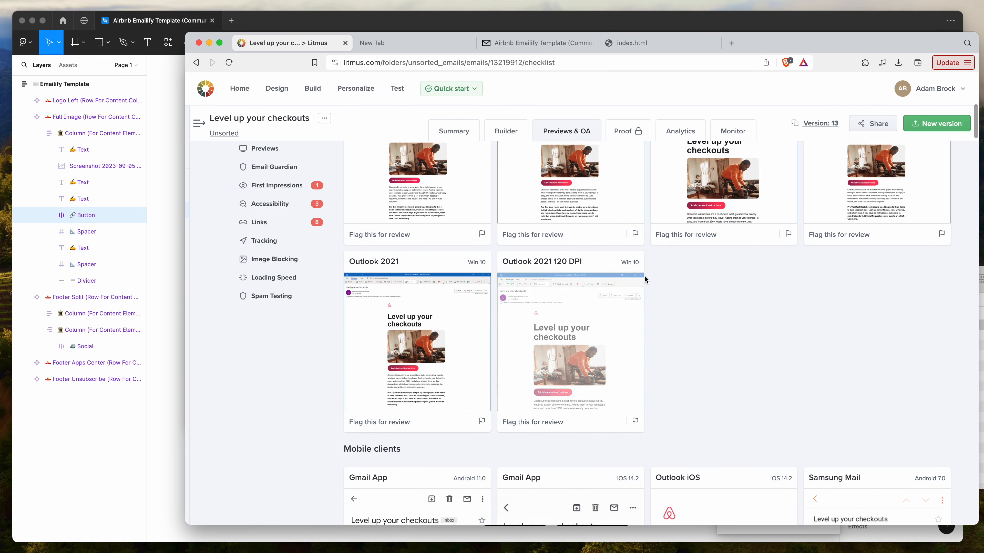
pyautogui.scroll(3, 646, 277)
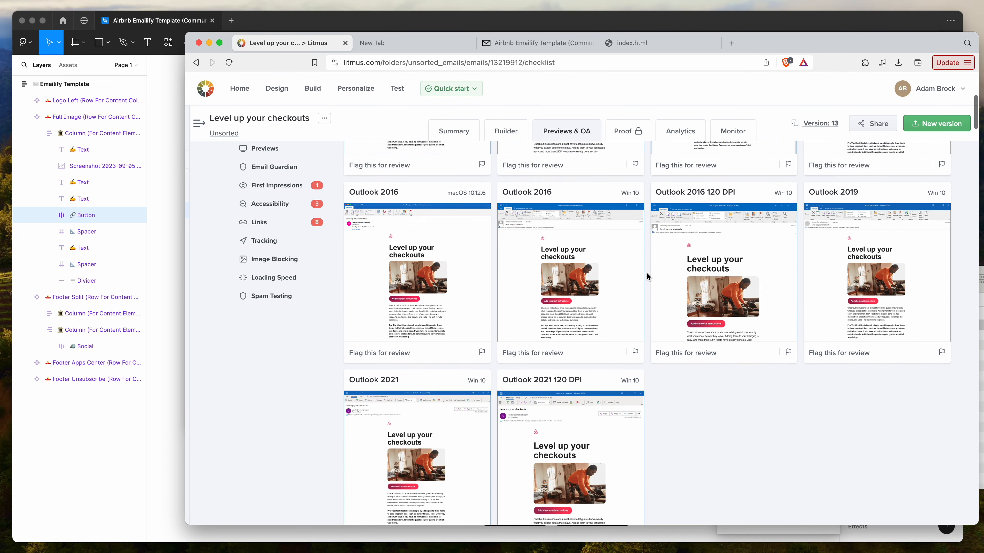
pyautogui.scroll(3, 647, 276)
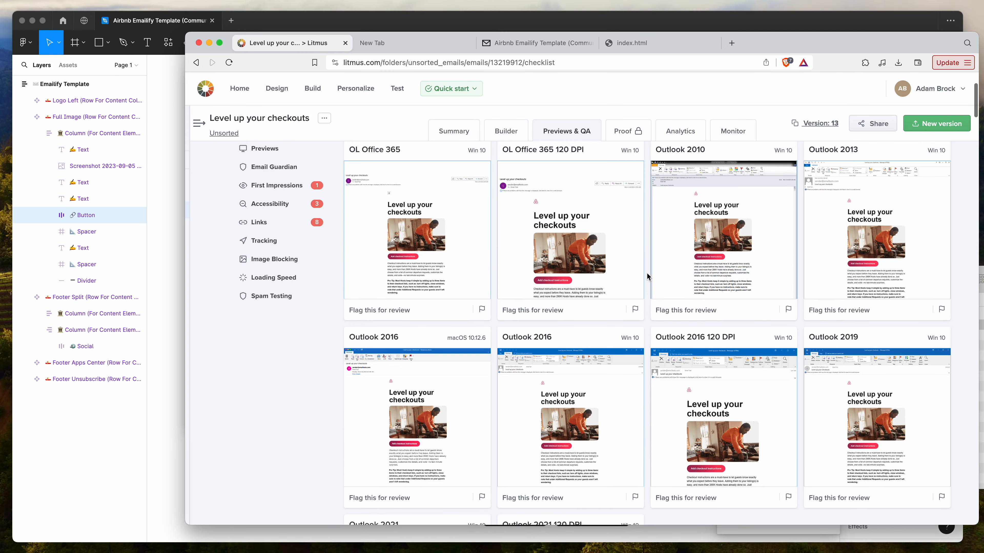
pyautogui.scroll(1, 645, 276)
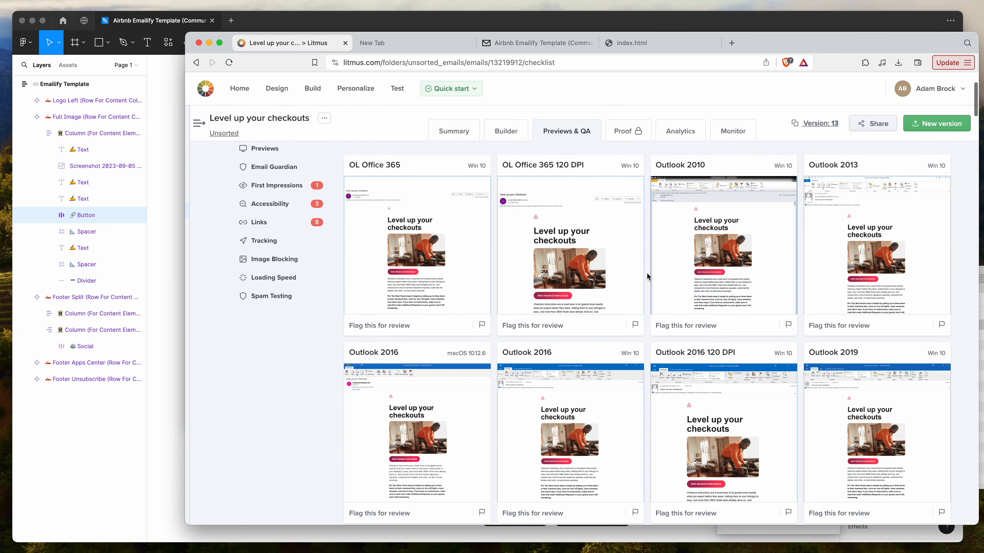
# Open the OL Office 365 120 DPI (Win 10) detail preview and examine the email's image, gradient button and text
pyautogui.click(566, 269)
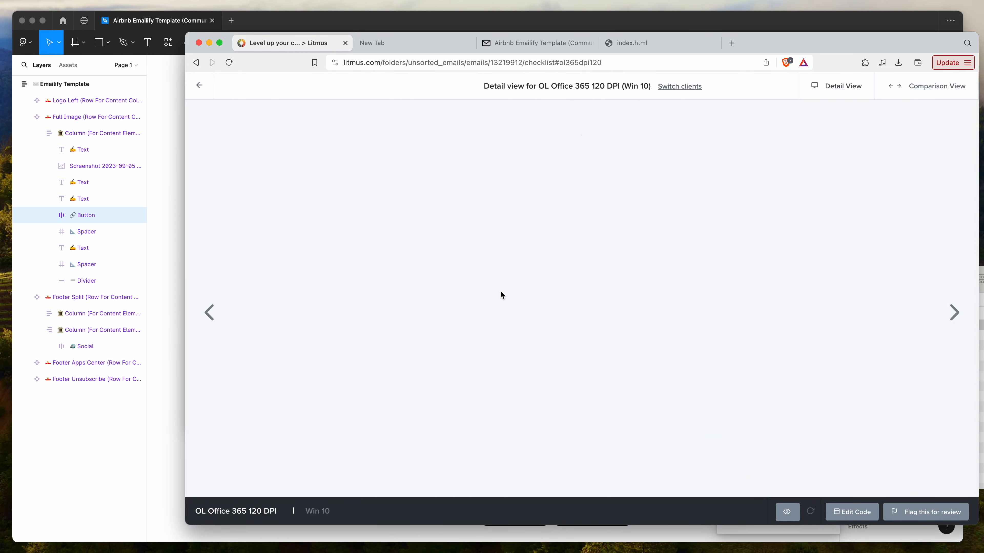
pyautogui.scroll(-10, 515, 325)
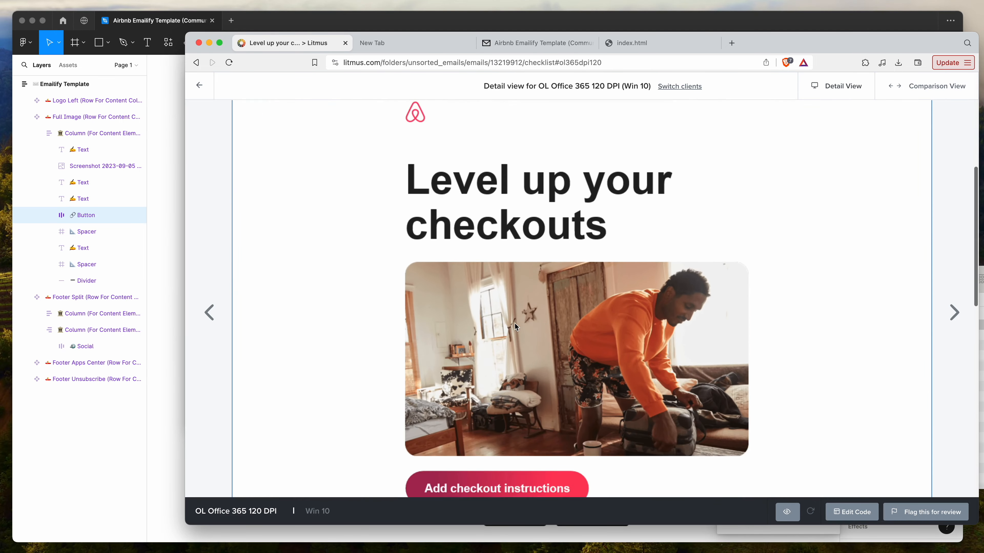
pyautogui.scroll(-1, 514, 322)
pyautogui.scroll(1, 514, 323)
pyautogui.scroll(1, 451, 298)
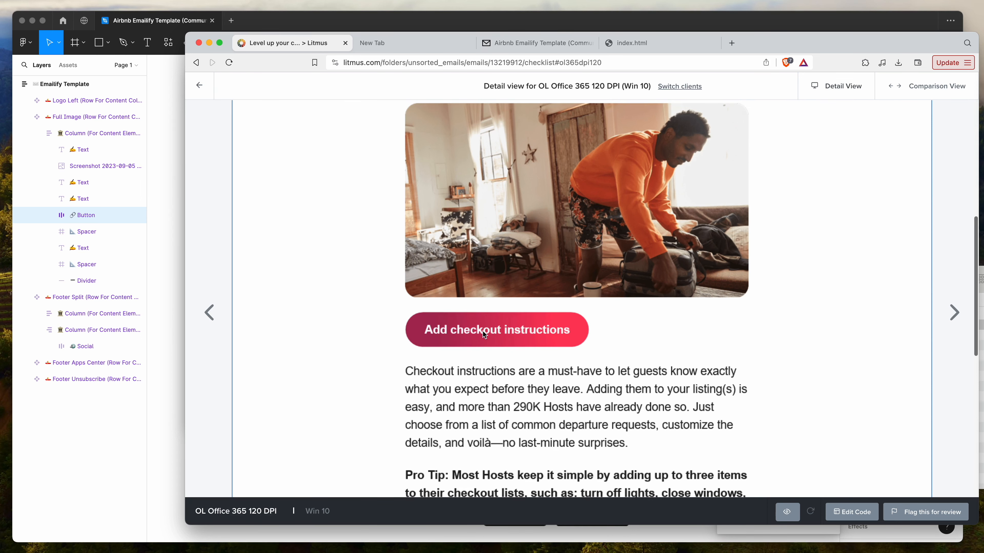
pyautogui.scroll(2, 482, 332)
pyautogui.scroll(3, 482, 331)
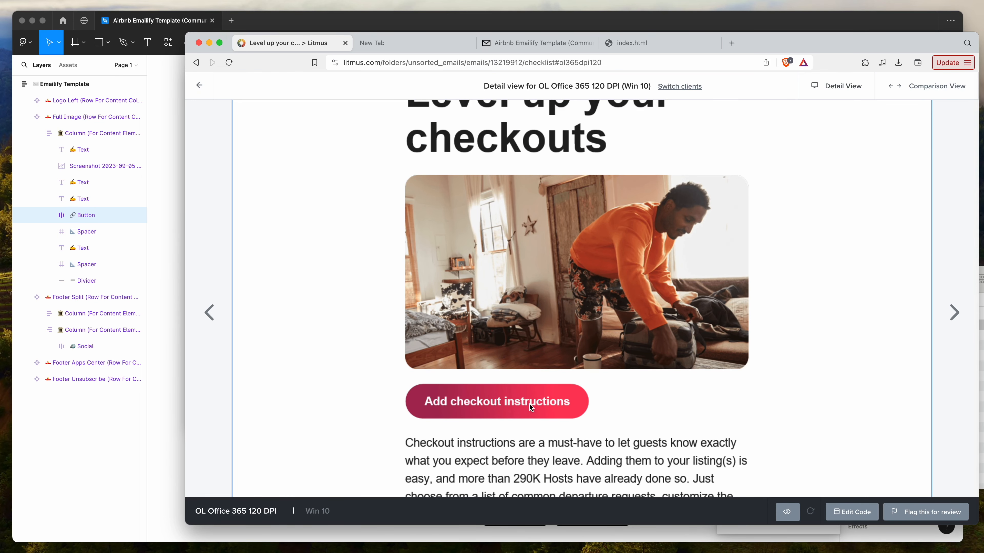
# Switch to Figma and dismiss Emailify's HTML export result and the button's gradient fill settings
pyautogui.click(125, 412)
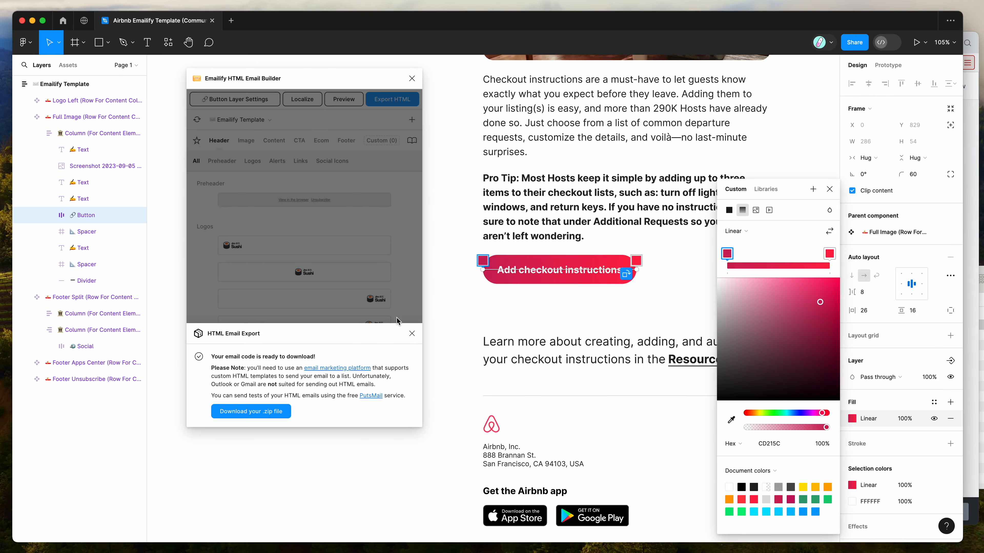
pyautogui.click(403, 234)
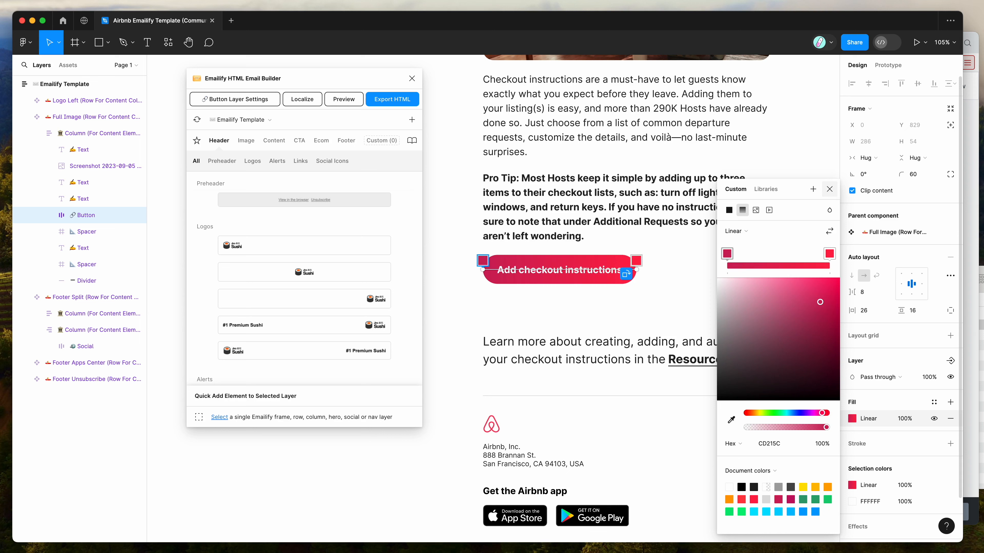
pyautogui.click(829, 190)
# Clear the selection, look over the lower part of the email design, and select the Add checkout instructions button layer
pyautogui.hscroll(-1, 672, 196)
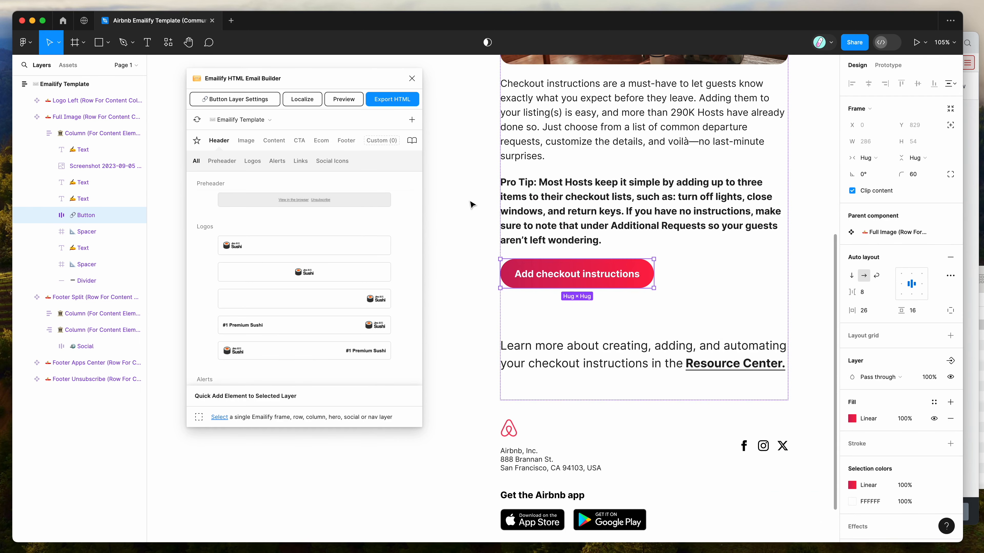
pyautogui.scroll(-2, 471, 204)
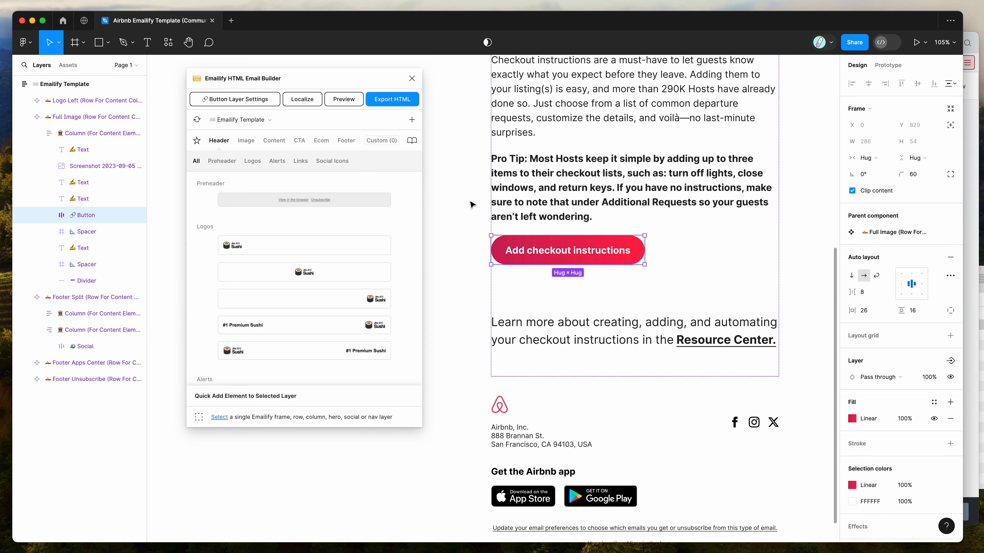
pyautogui.click(472, 201)
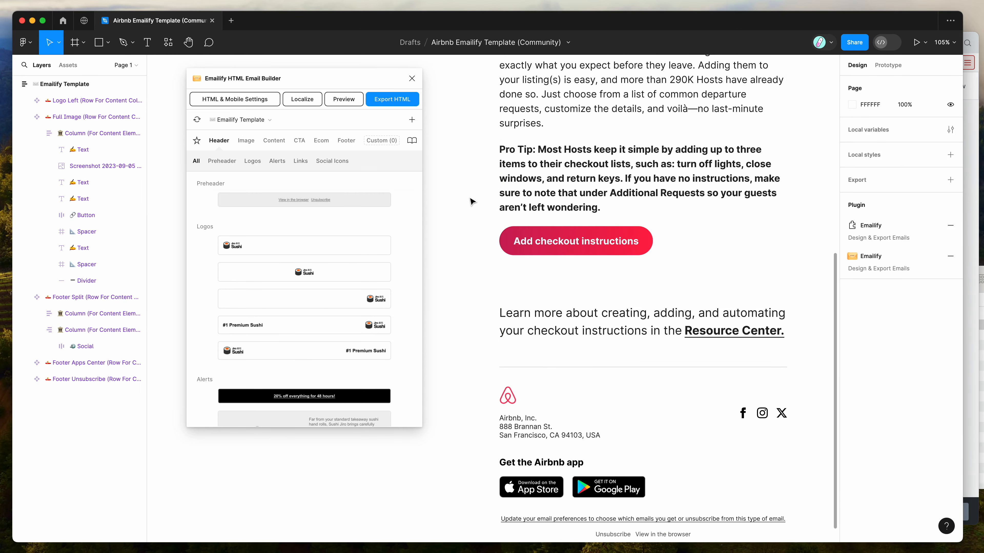
pyautogui.scroll(-1, 472, 201)
pyautogui.click(550, 228)
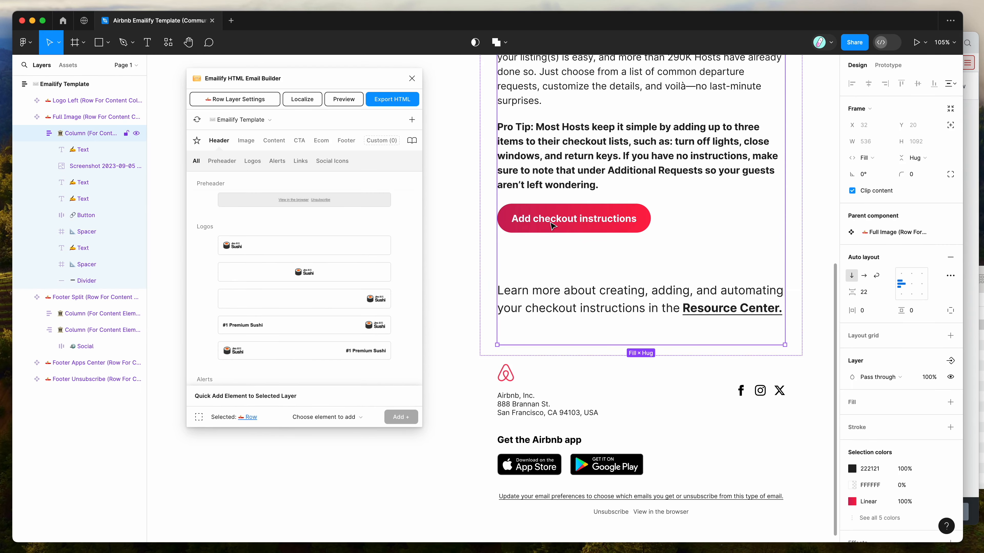
pyautogui.click(537, 226)
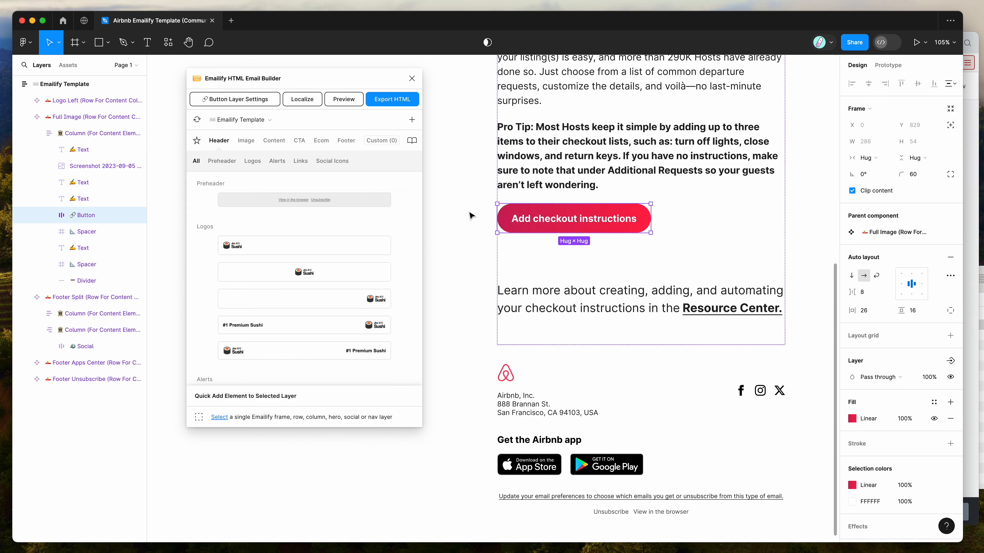
# Examine the Add checkout instructions button up close, deselect it, and compare it with the surrounding text and footer
pyautogui.scroll(1, 470, 215)
pyautogui.hscroll(-1, 471, 214)
pyautogui.scroll(5, 470, 216)
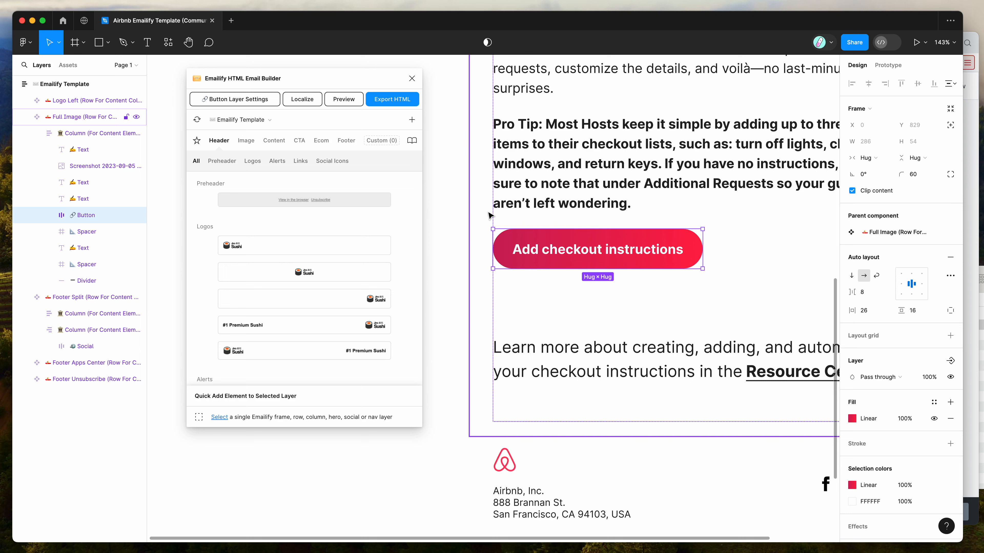
pyautogui.scroll(-1, 488, 212)
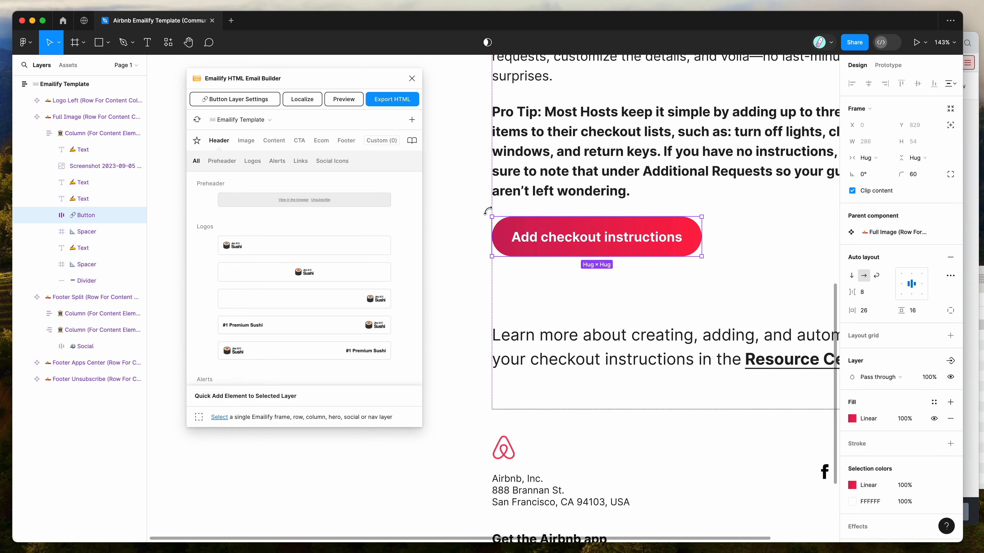
pyautogui.click(466, 210)
pyautogui.scroll(-4, 467, 209)
pyautogui.scroll(2, 468, 211)
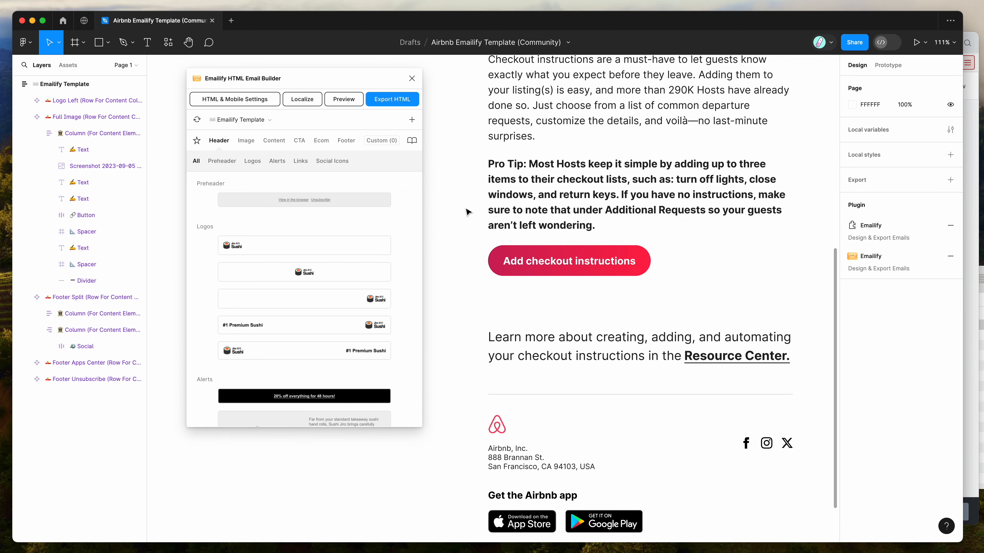
pyautogui.scroll(-1, 467, 211)
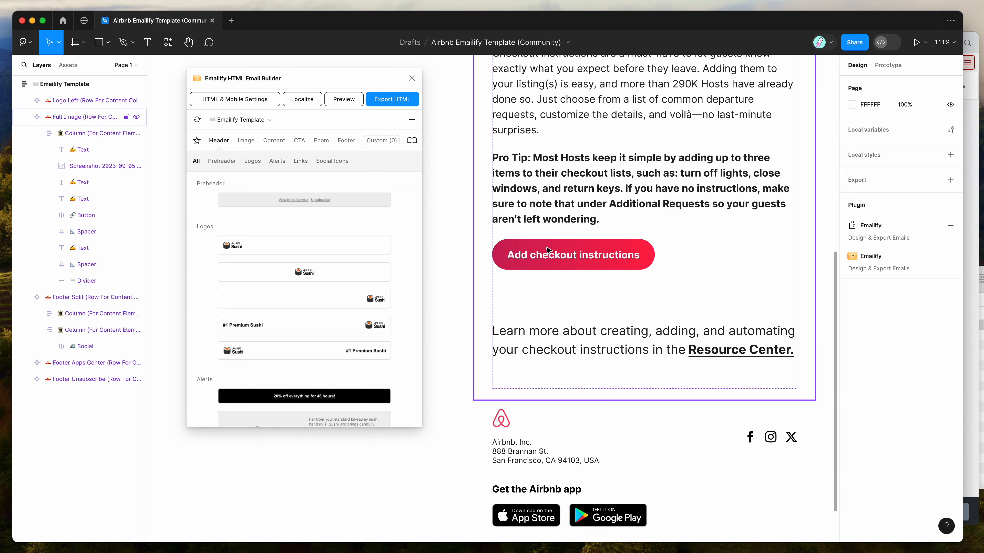
# Switch to Litmus in the browser, leave the OL Office 365 120 DPI detail view, and return to the start of the Previews overview
pyautogui.click(972, 266)
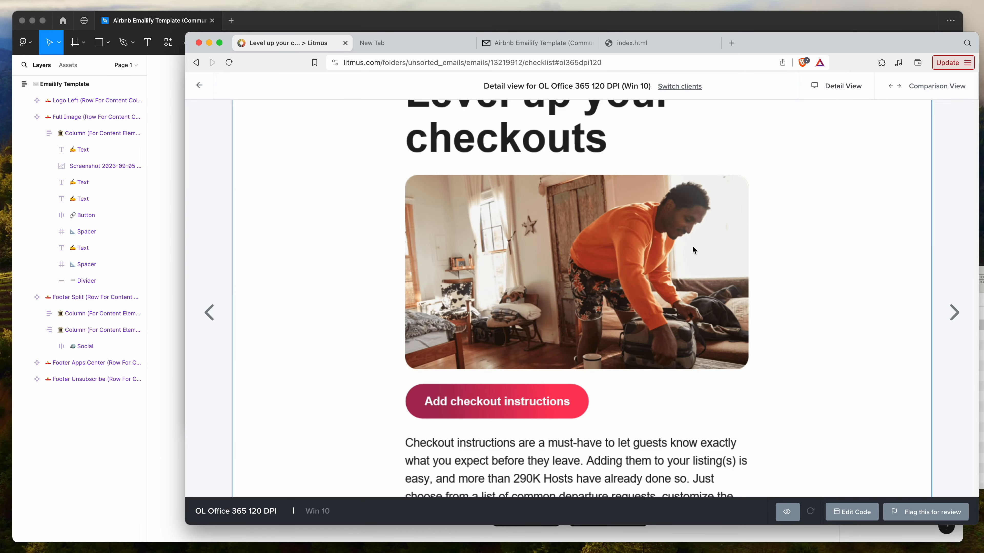
pyautogui.scroll(8, 694, 248)
pyautogui.click(199, 84)
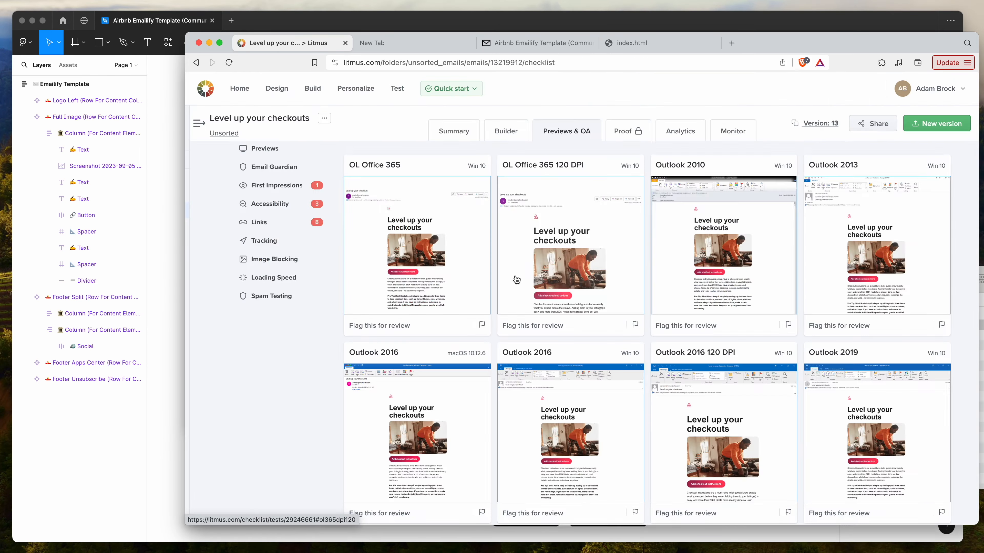
pyautogui.scroll(3, 494, 268)
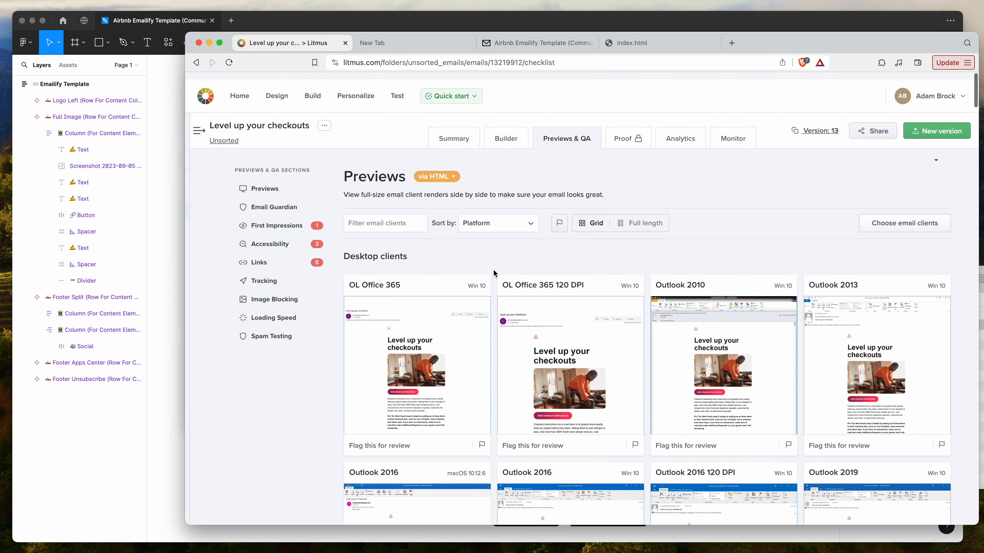